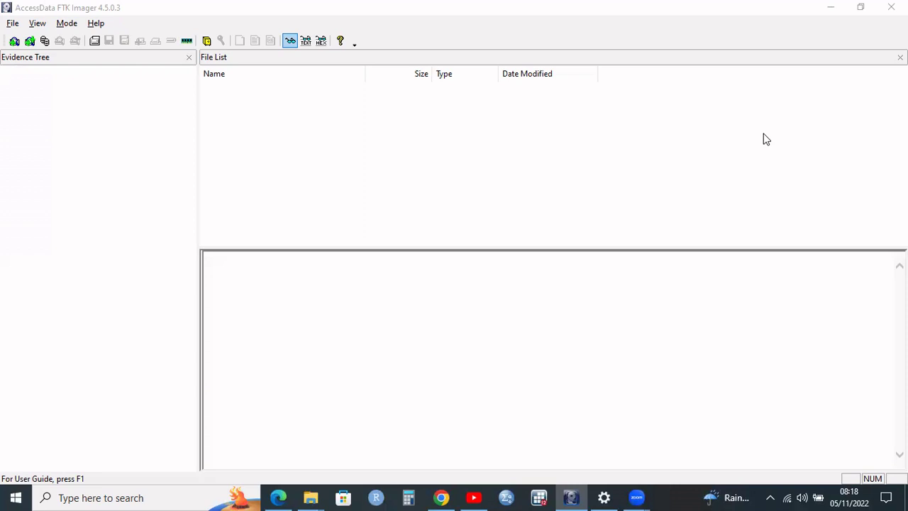
pyautogui.click(338, 236)
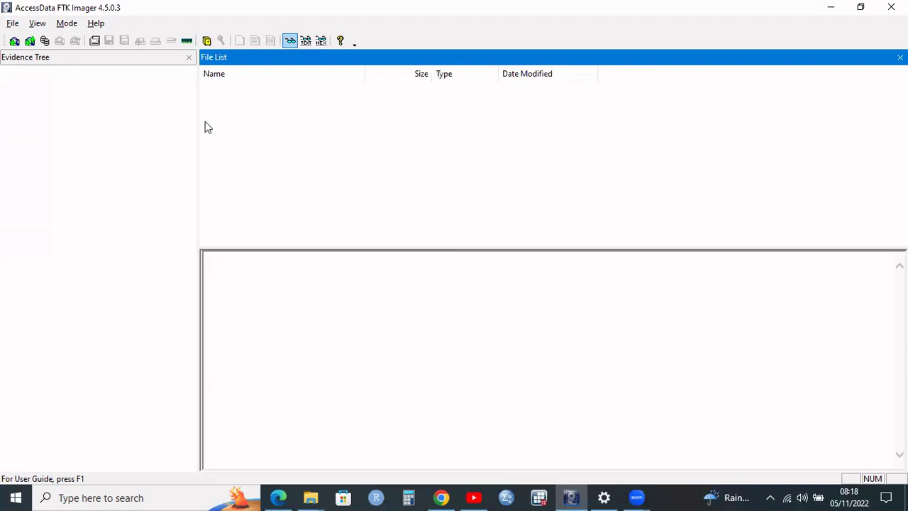
pyautogui.click(832, 15)
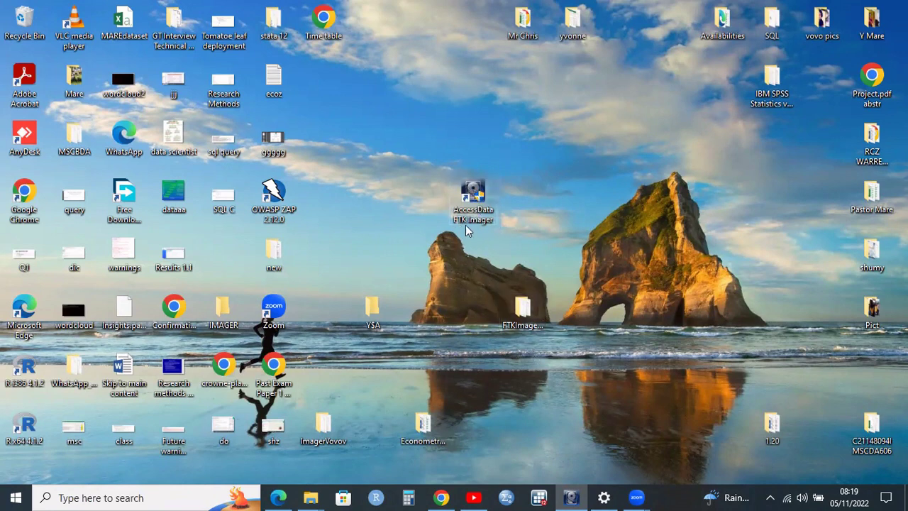
pyautogui.click(571, 497)
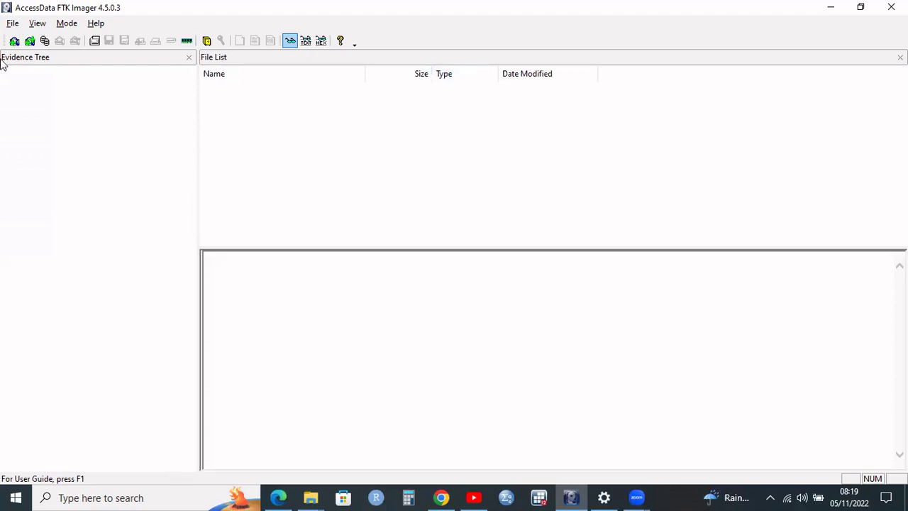
pyautogui.click(12, 24)
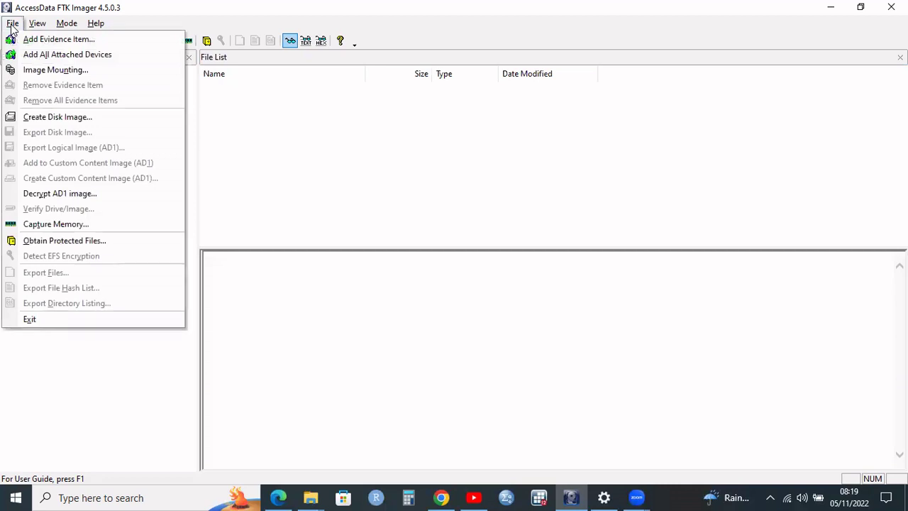
pyautogui.click(70, 118)
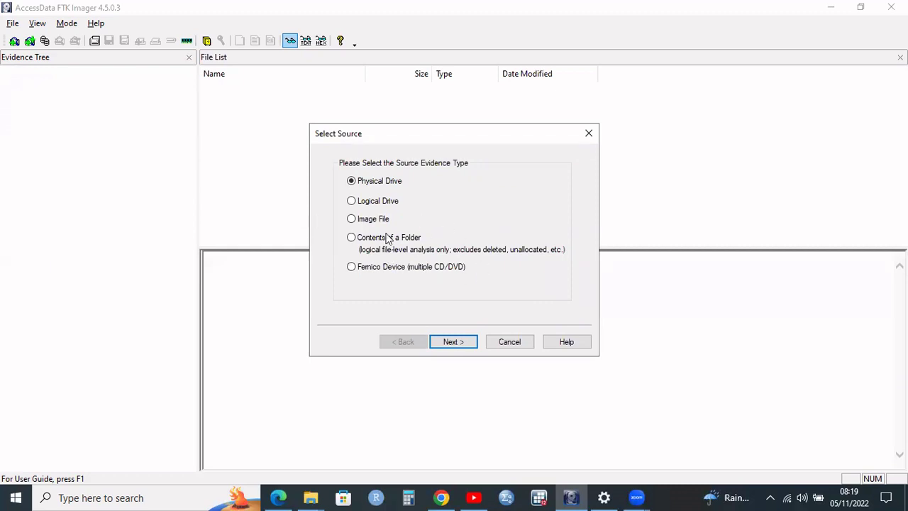
pyautogui.click(452, 344)
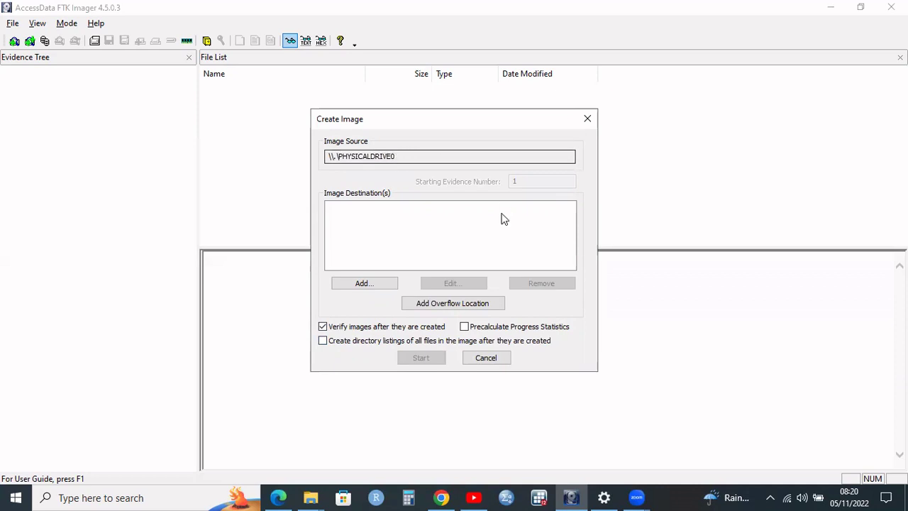
pyautogui.click(480, 359)
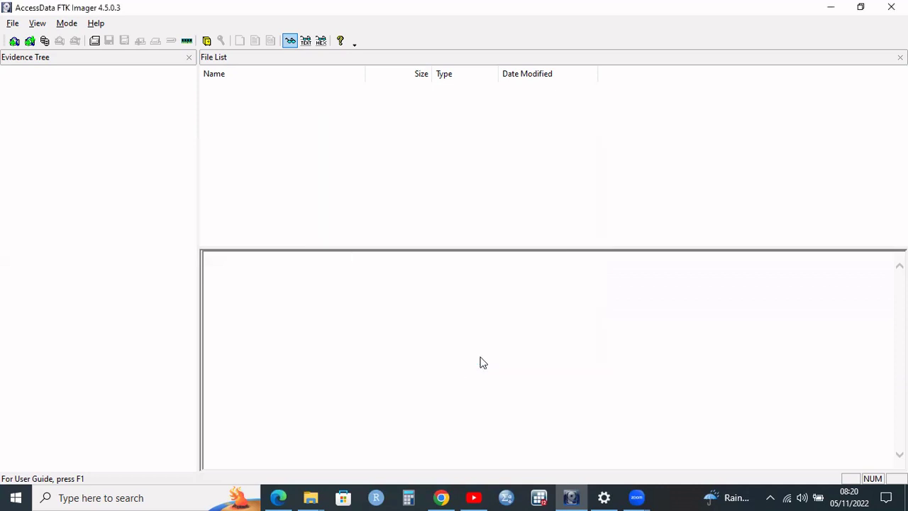
# Start a new disk image with physical drive PHYSICALDRIVE1, the TOSHIBA TransMemory USB Device, as the source
pyautogui.click(12, 22)
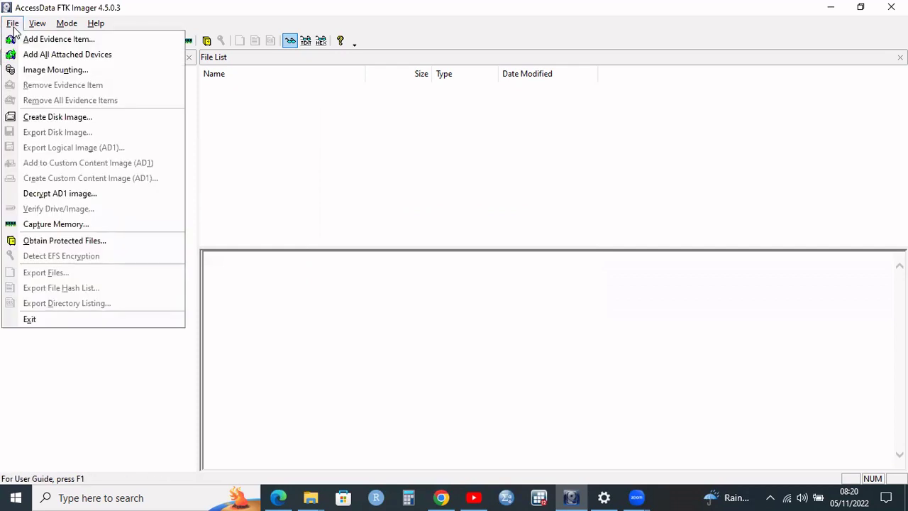
pyautogui.click(62, 119)
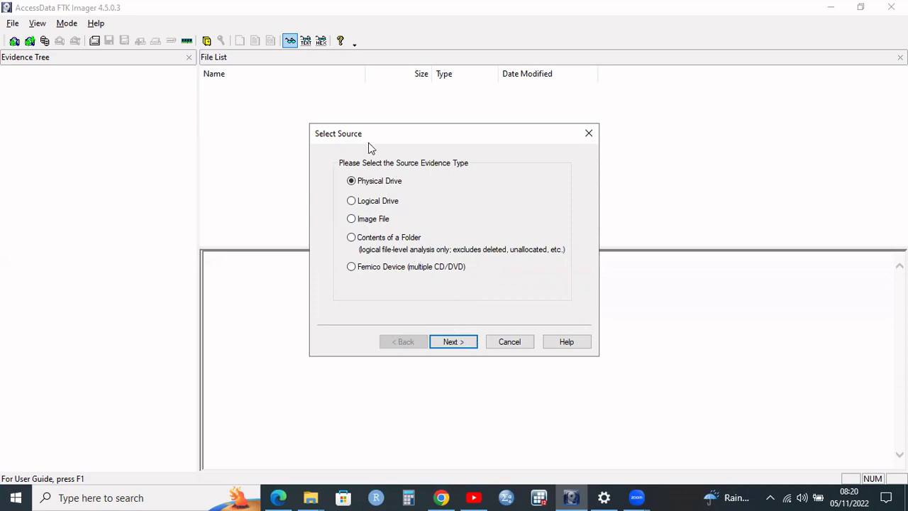
pyautogui.click(451, 344)
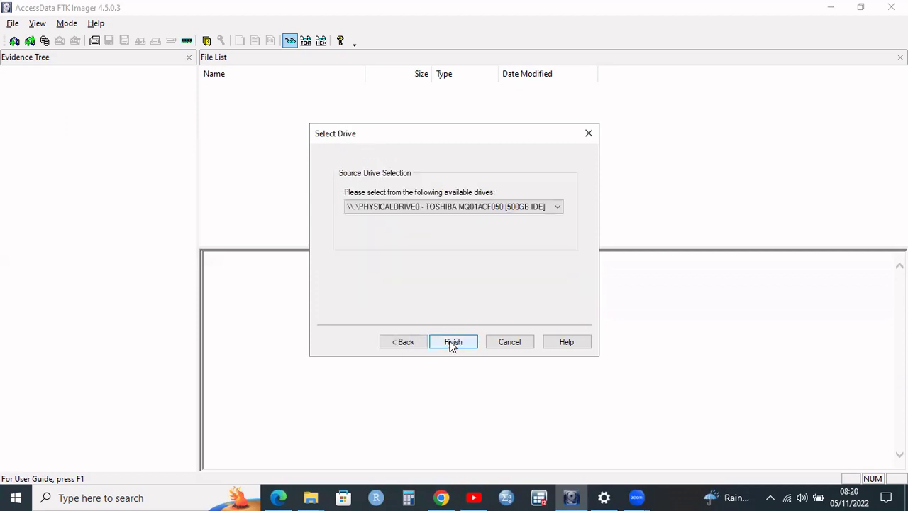
pyautogui.click(557, 208)
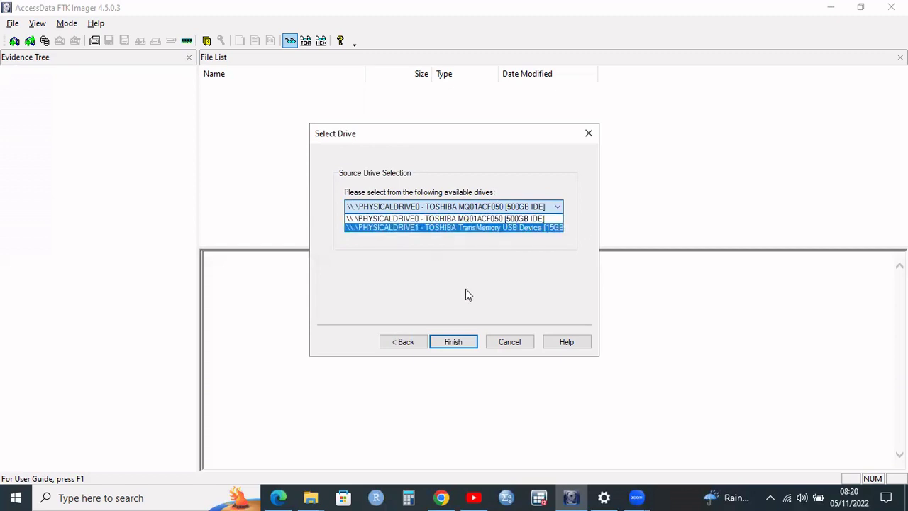
pyautogui.click(508, 229)
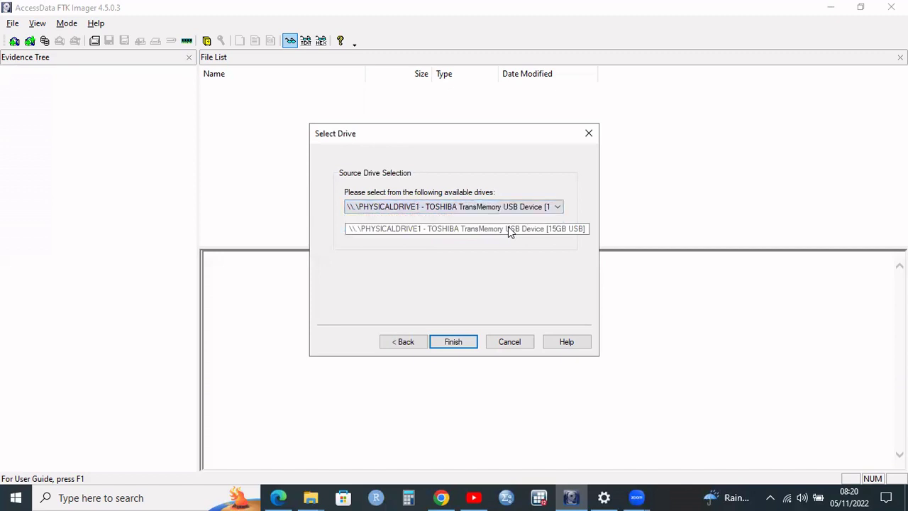
pyautogui.click(452, 342)
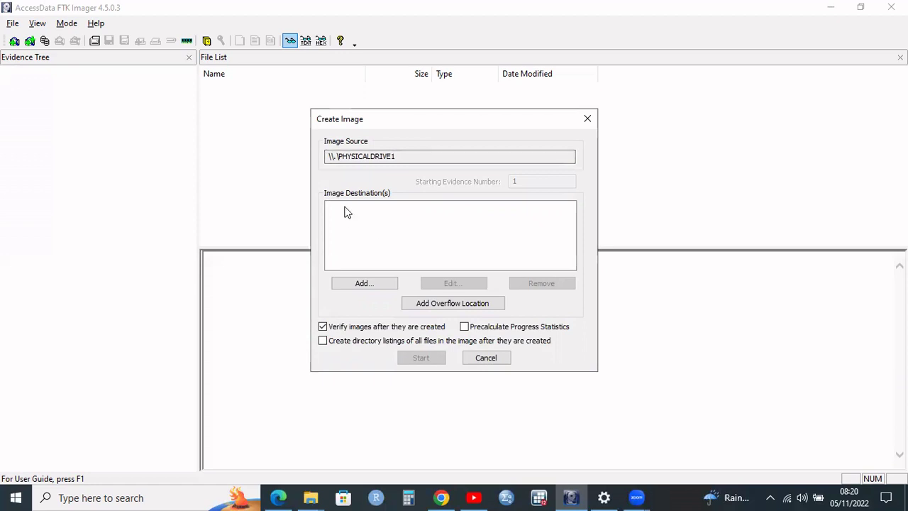
# Add a Raw (dd) image destination and enter case number 51122 and evidence number AY411
pyautogui.click(357, 281)
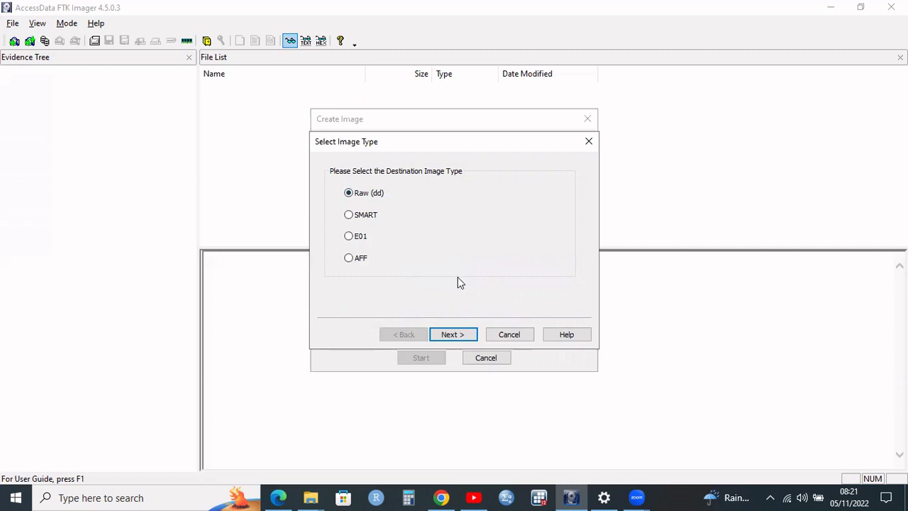
pyautogui.click(455, 333)
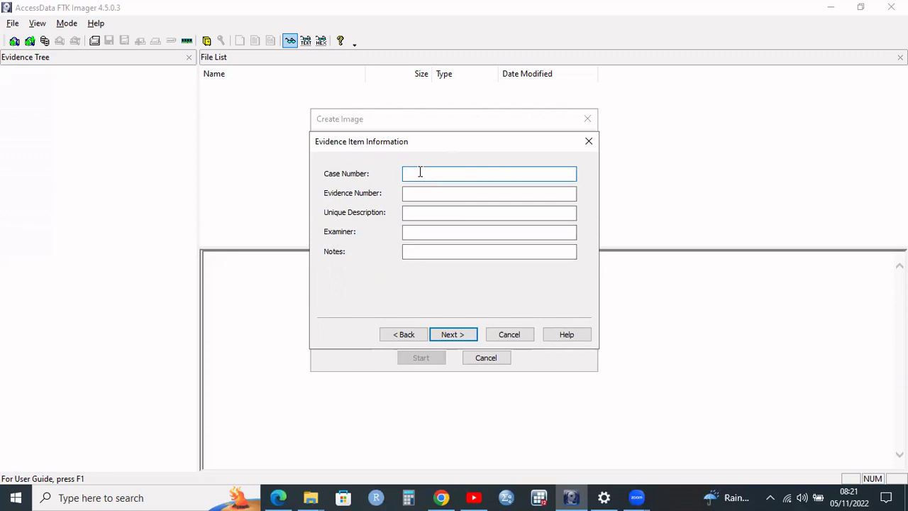
pyautogui.write('511222')
pyautogui.press('BackSpace')
pyautogui.click(441, 193)
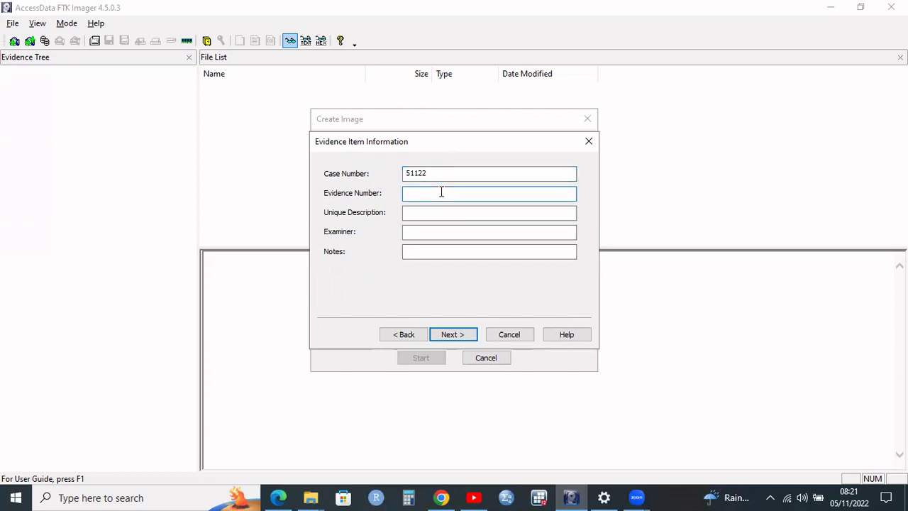
pyautogui.write('AY411')
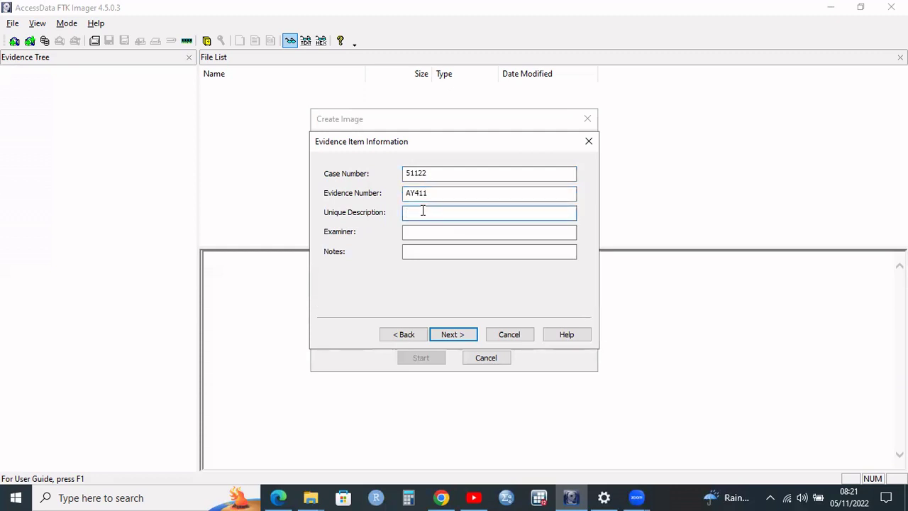
# Complete the evidence information with unique description hck5112022, the examiner's name and the notes imagetesting
pyautogui.write('hck5112022')
pyautogui.click(424, 236)
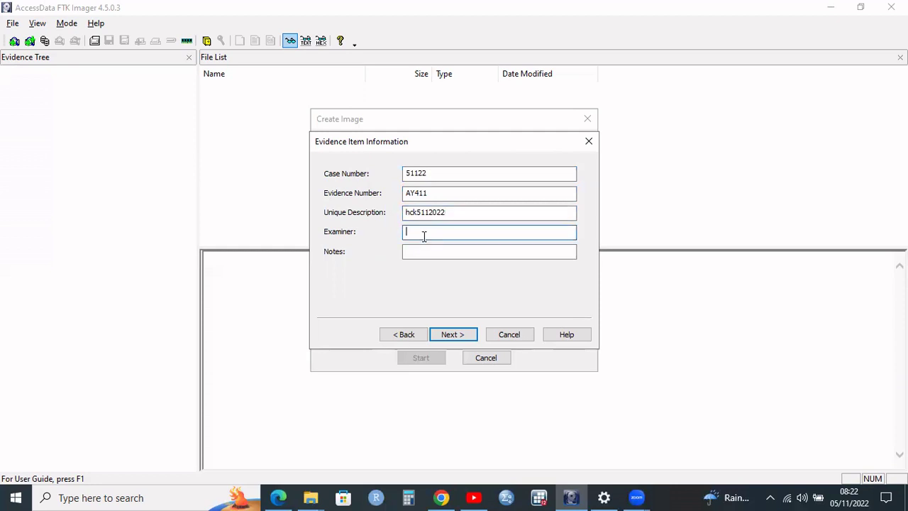
pyautogui.write('Yvonne')
pyautogui.click(431, 250)
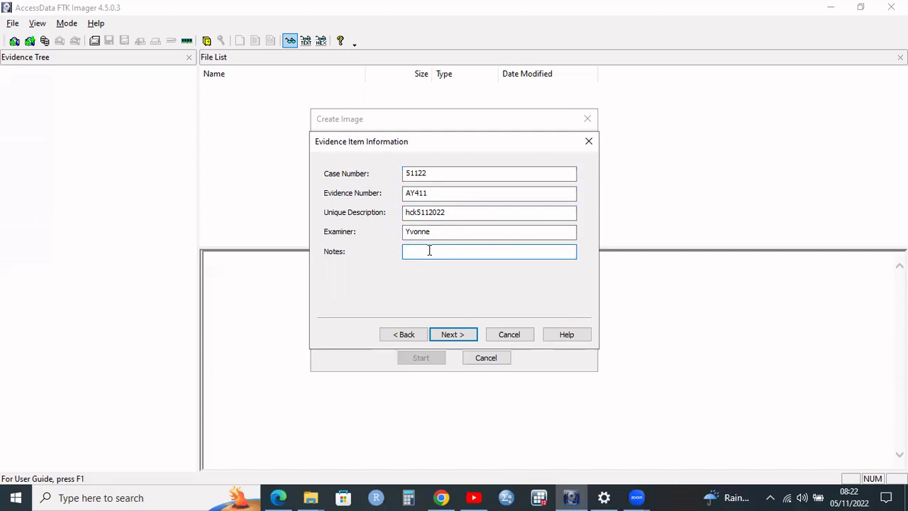
pyautogui.write('imagetesting')
pyautogui.click(452, 335)
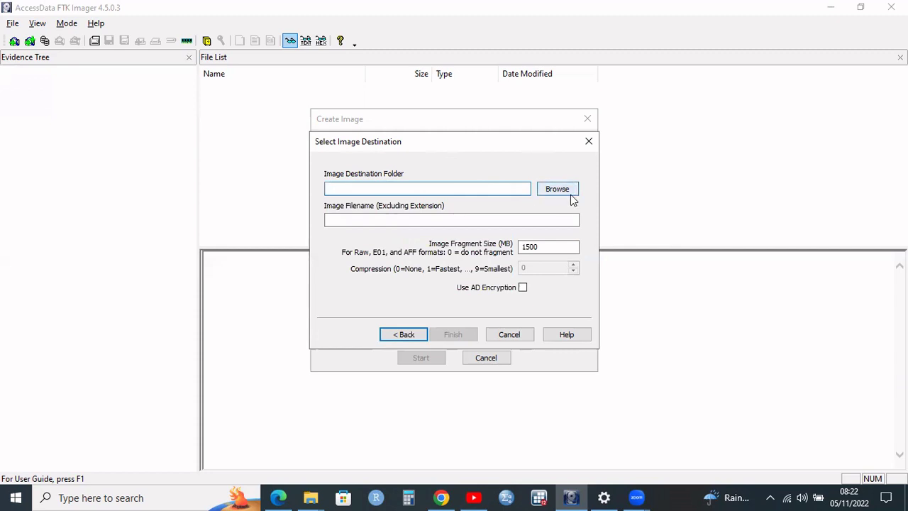
# Start browsing for the image destination folder, check the Y$A folder in File Explorer, and return to FTK Imager
pyautogui.click(548, 190)
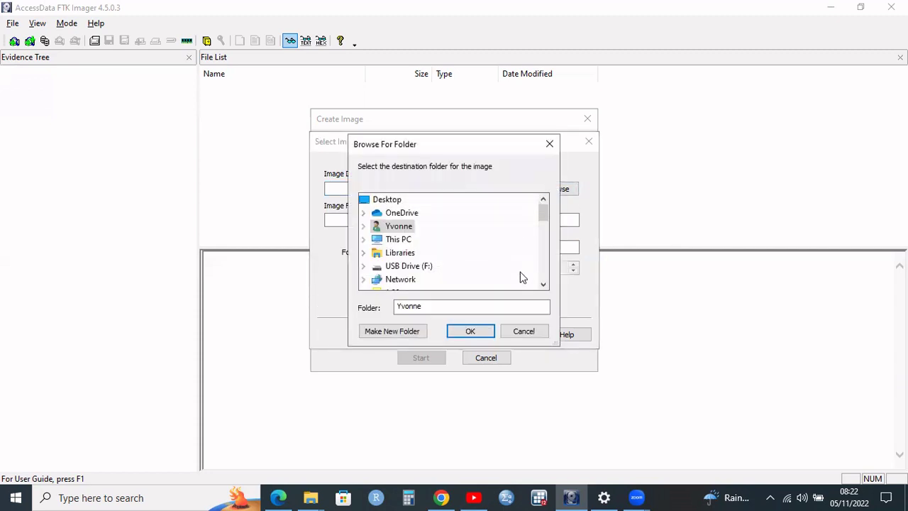
pyautogui.click(542, 286)
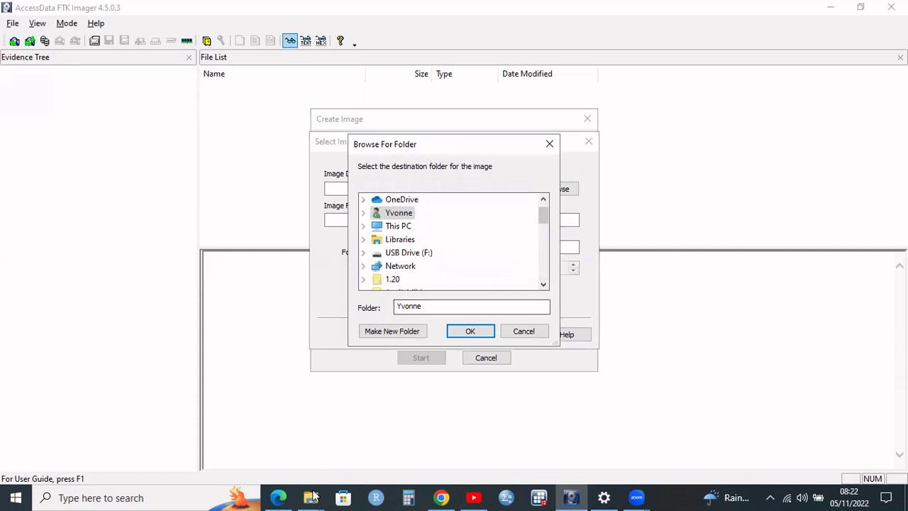
pyautogui.moveTo(311, 497)
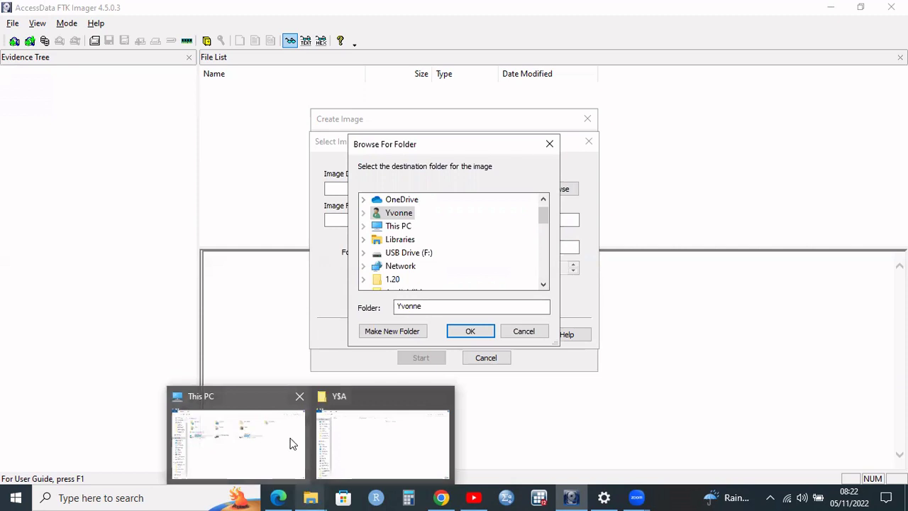
pyautogui.click(360, 438)
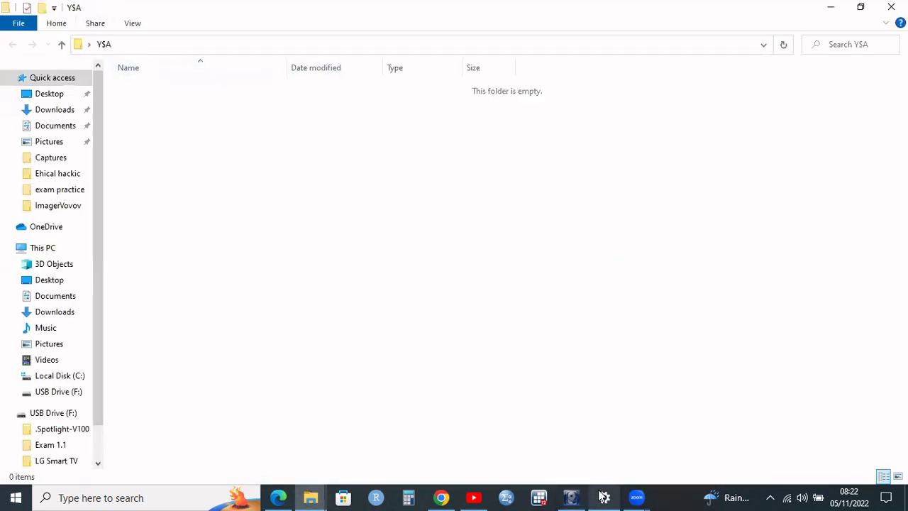
pyautogui.click(572, 497)
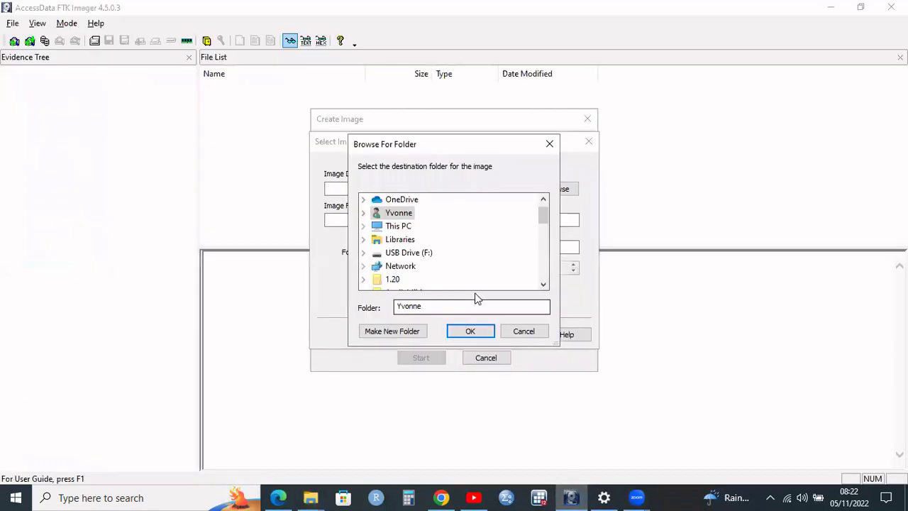
# Expand This PC and its Desktop folder in the destination folder tree
pyautogui.click(544, 285)
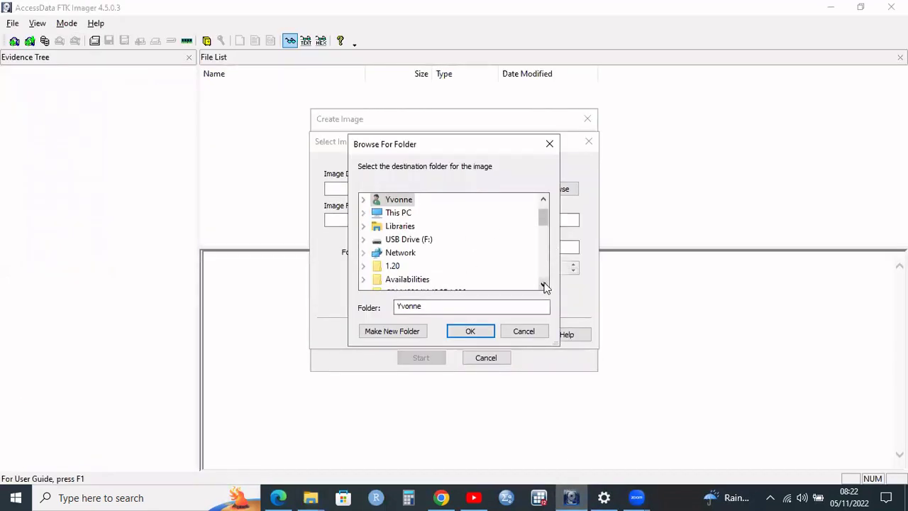
pyautogui.click(543, 284)
pyautogui.click(544, 285)
pyautogui.click(544, 284)
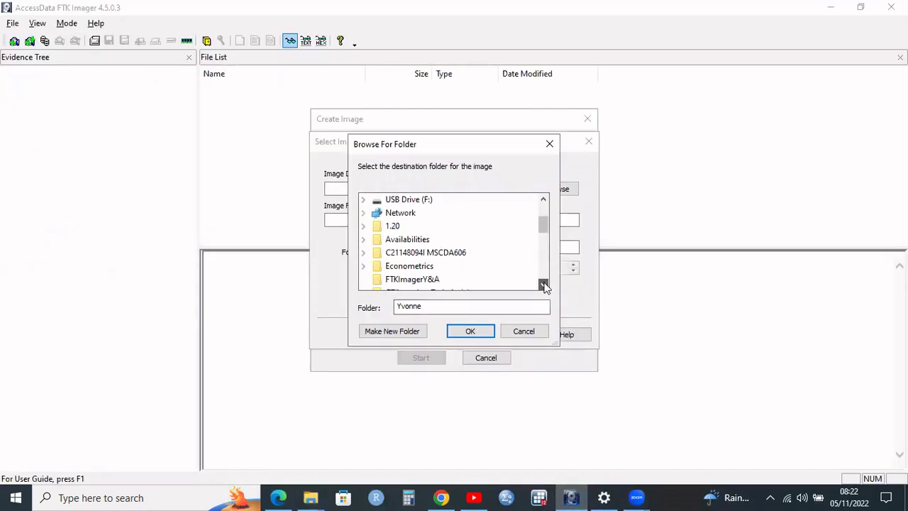
pyautogui.click(547, 207)
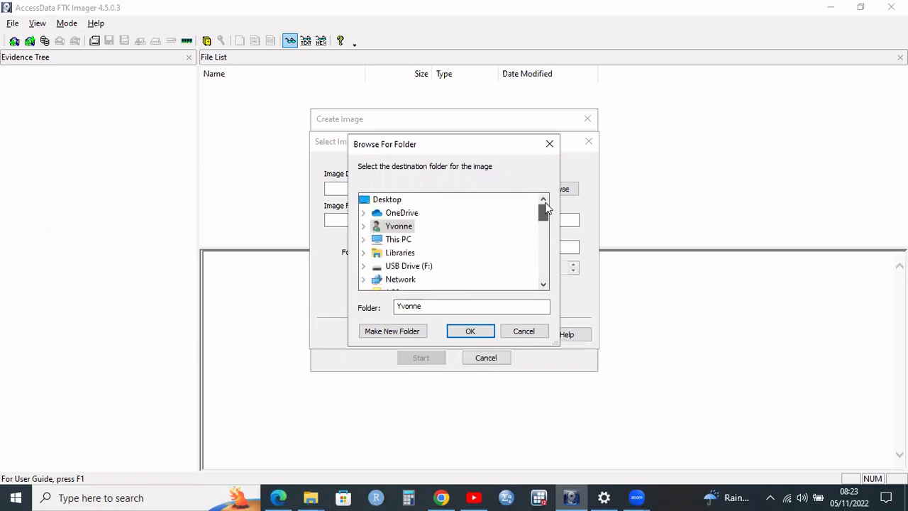
pyautogui.click(403, 213)
pyautogui.doubleClick(399, 239)
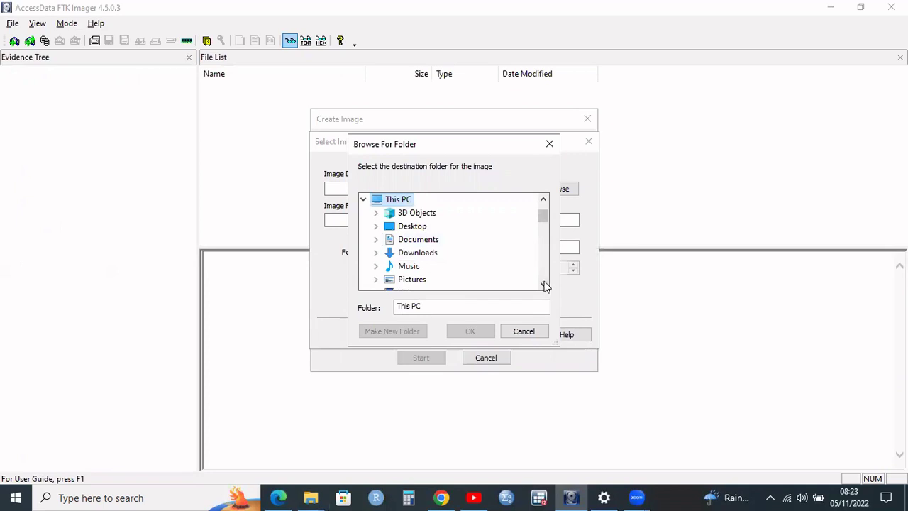
pyautogui.doubleClick(427, 227)
# Choose the Y$A folder on the Desktop as the image destination folder
pyautogui.click(544, 286)
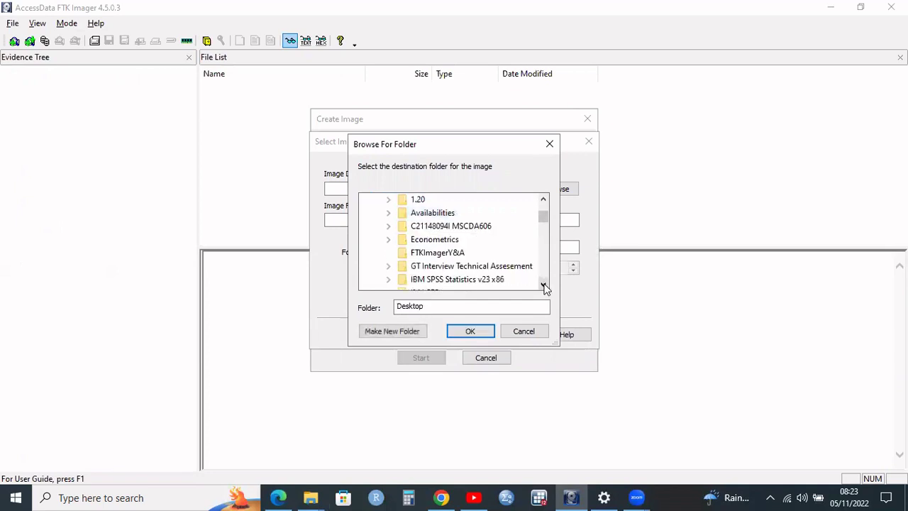
pyautogui.click(544, 285)
pyautogui.click(545, 286)
pyautogui.click(544, 286)
pyautogui.click(544, 285)
pyautogui.click(544, 285)
pyautogui.click(545, 285)
pyautogui.click(544, 285)
pyautogui.click(544, 285)
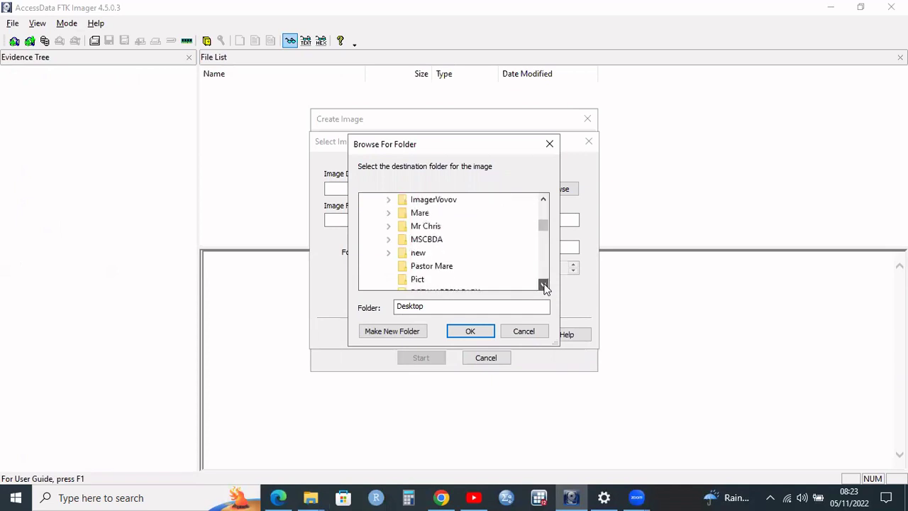
pyautogui.click(544, 286)
pyautogui.click(544, 285)
pyautogui.click(544, 285)
pyautogui.click(544, 285)
pyautogui.click(544, 285)
pyautogui.click(544, 286)
pyautogui.click(544, 285)
pyautogui.click(545, 286)
pyautogui.click(544, 285)
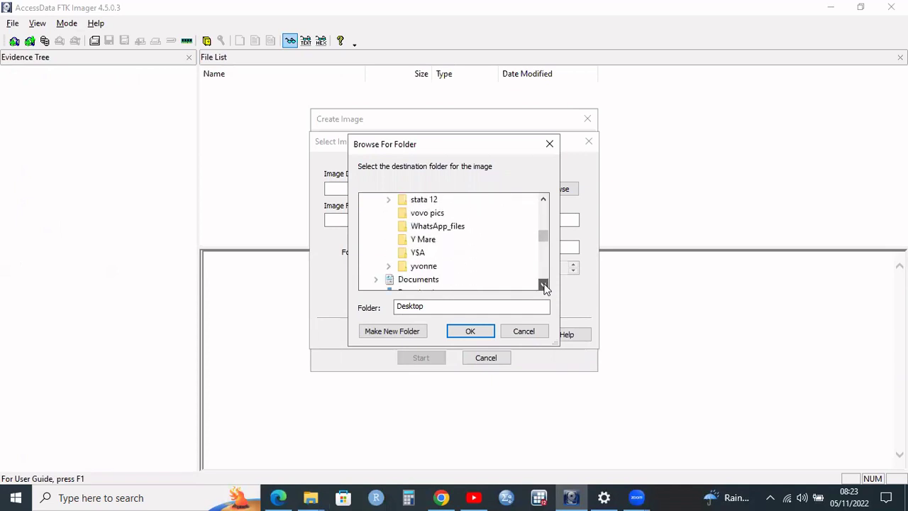
pyautogui.click(428, 254)
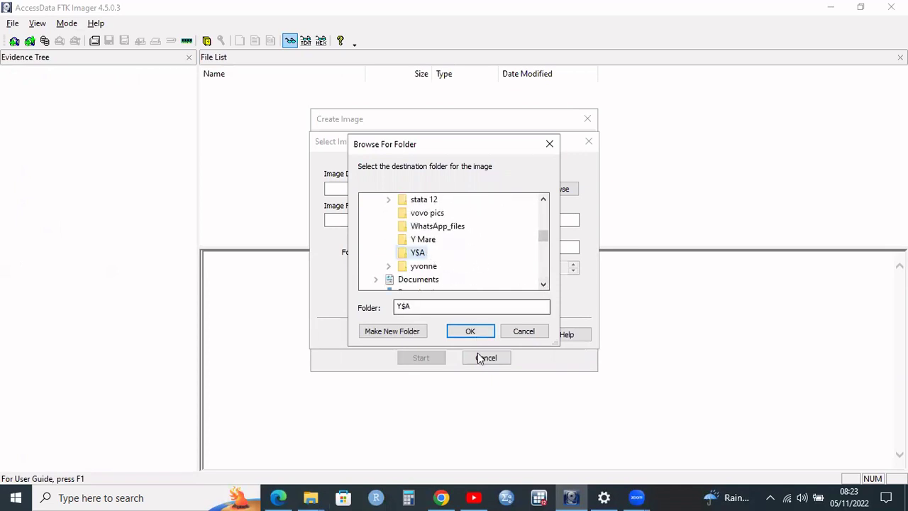
pyautogui.click(470, 332)
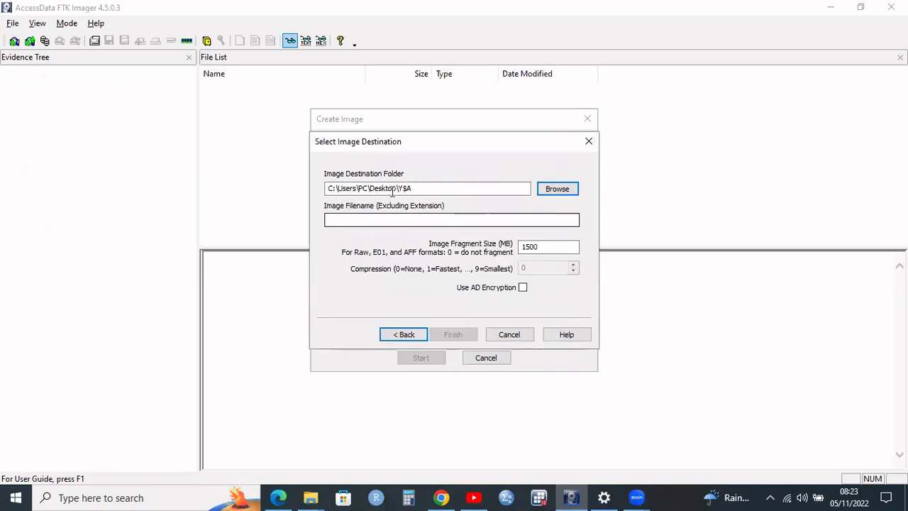
# Name the image file YMARE, accept the destination with the 1500 MB fragment size, and start creating the image
pyautogui.click(381, 220)
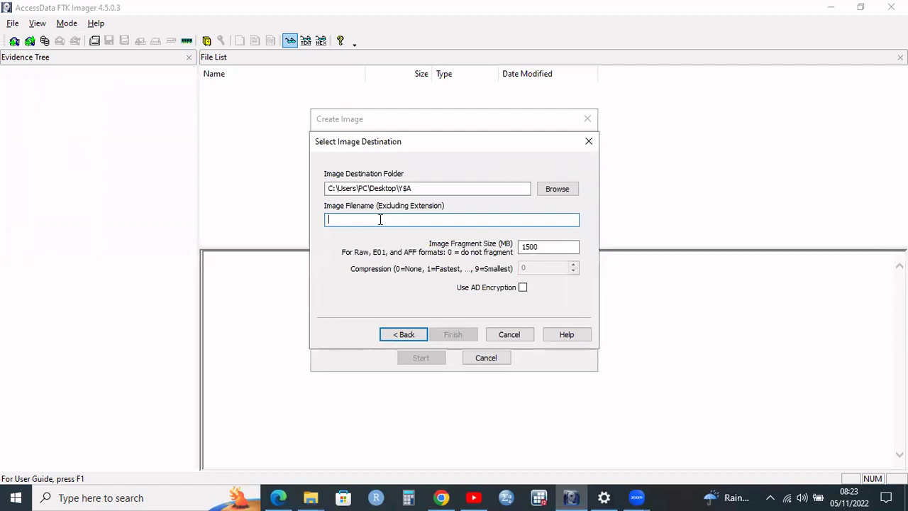
pyautogui.write('Y')
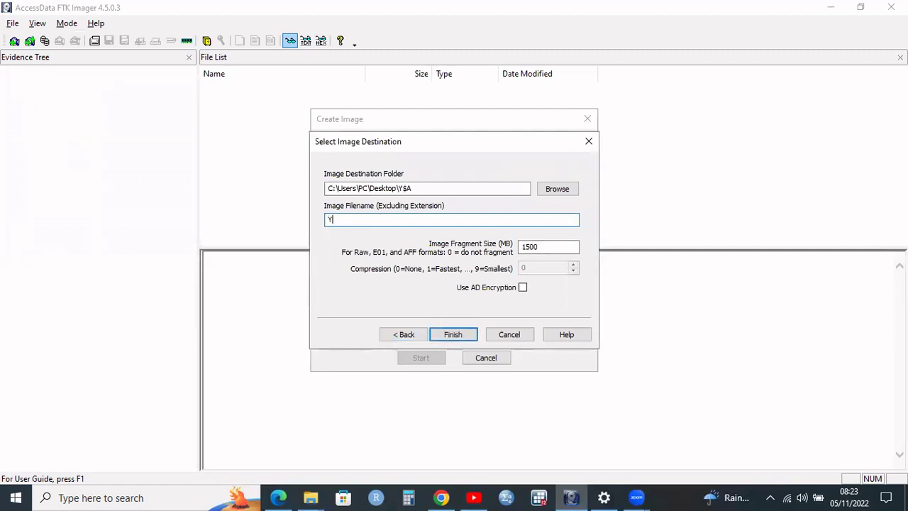
pyautogui.write('MARE')
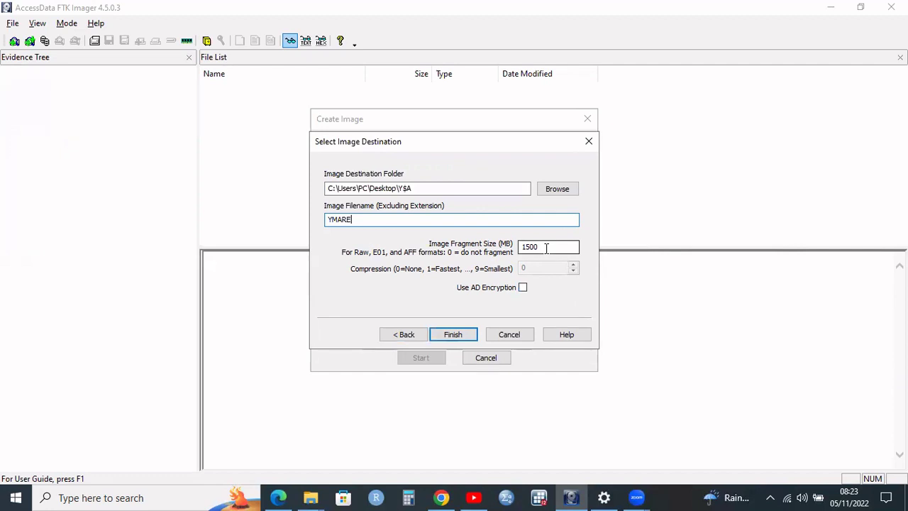
pyautogui.click(546, 247)
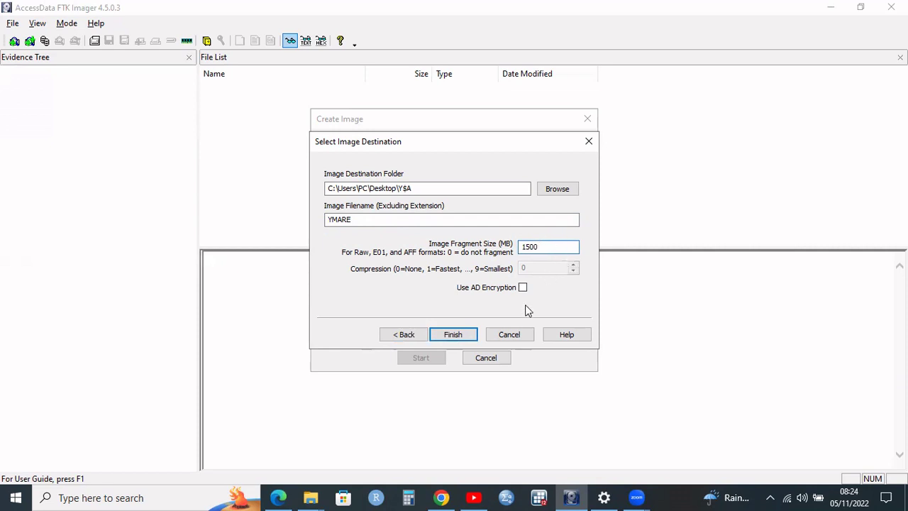
pyautogui.click(453, 334)
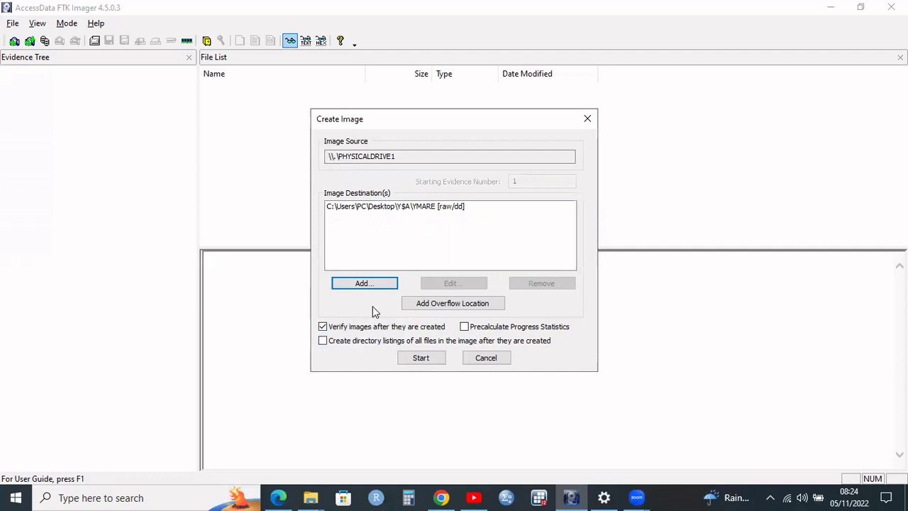
pyautogui.click(418, 361)
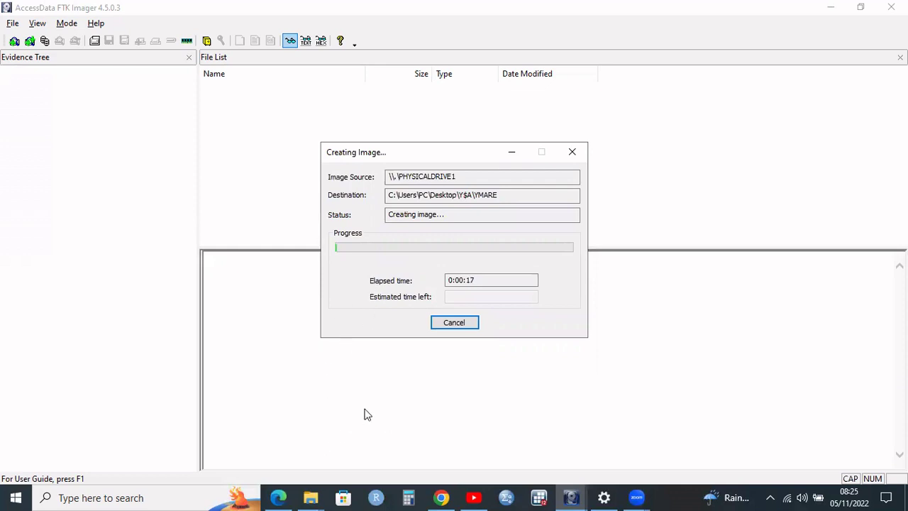
# Check the Y$A folder in File Explorer for the image output, and return to the image creation progress in FTK Imager
pyautogui.moveTo(312, 496)
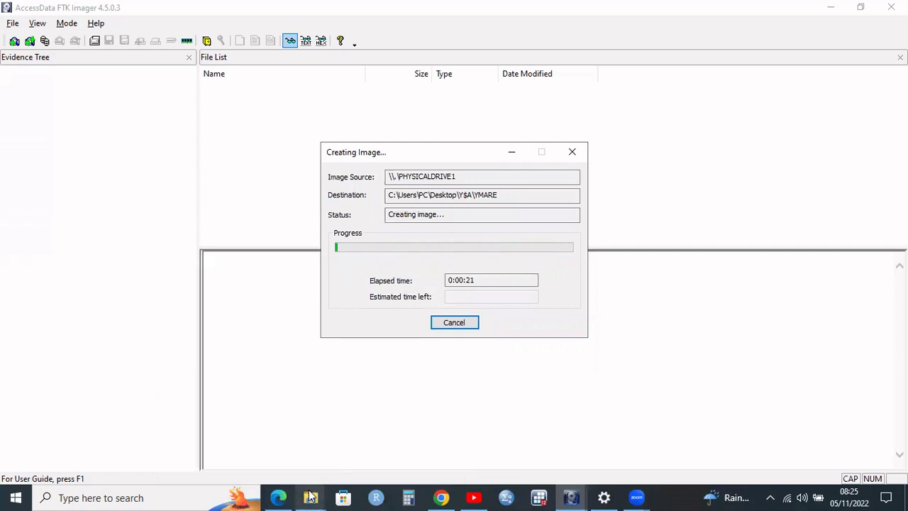
pyautogui.click(311, 498)
pyautogui.click(376, 421)
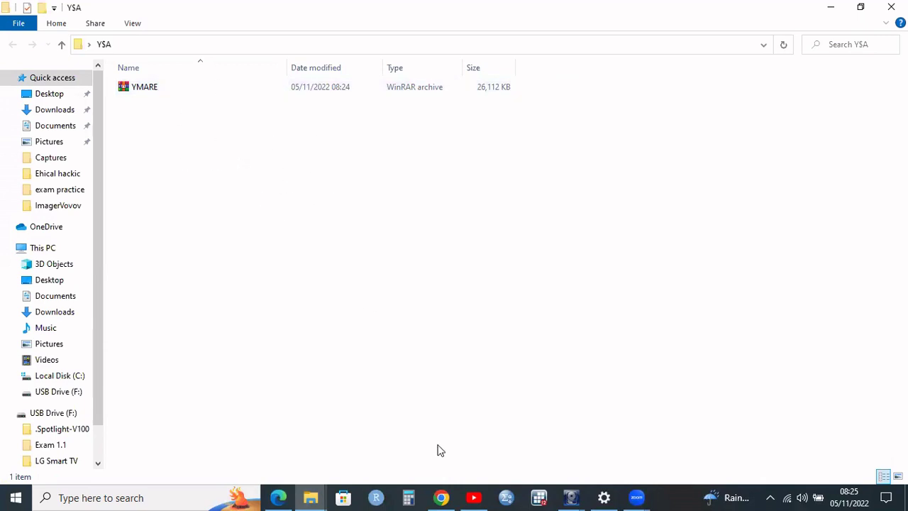
pyautogui.click(576, 497)
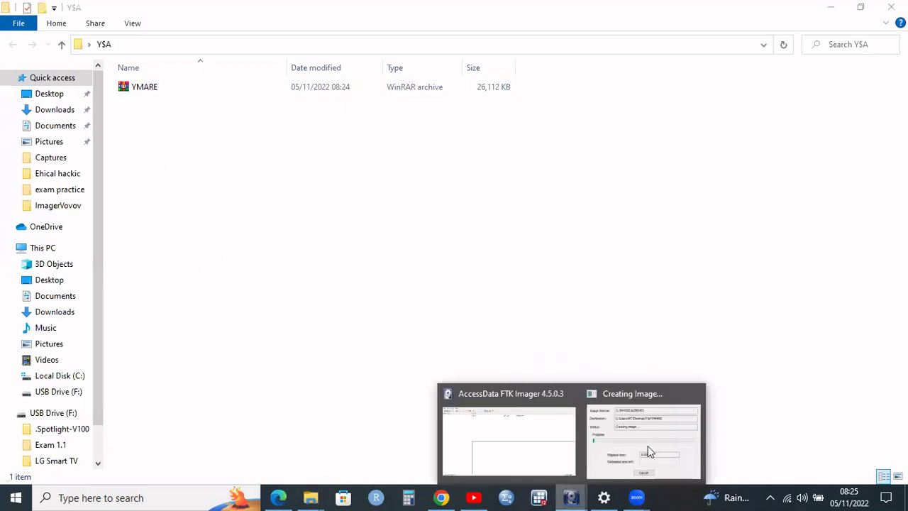
pyautogui.click(651, 448)
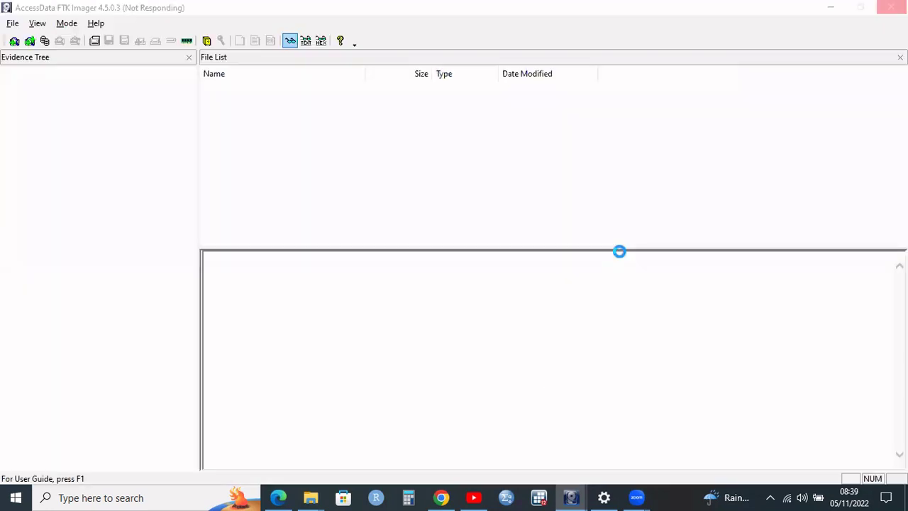
# Bring up the image creation status and the YMARE.001 verification progress
pyautogui.moveTo(578, 497)
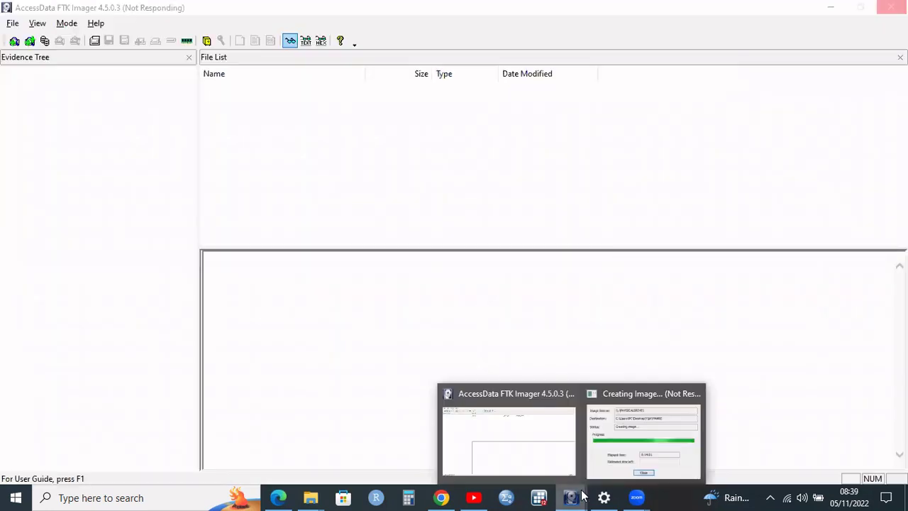
pyautogui.click(629, 436)
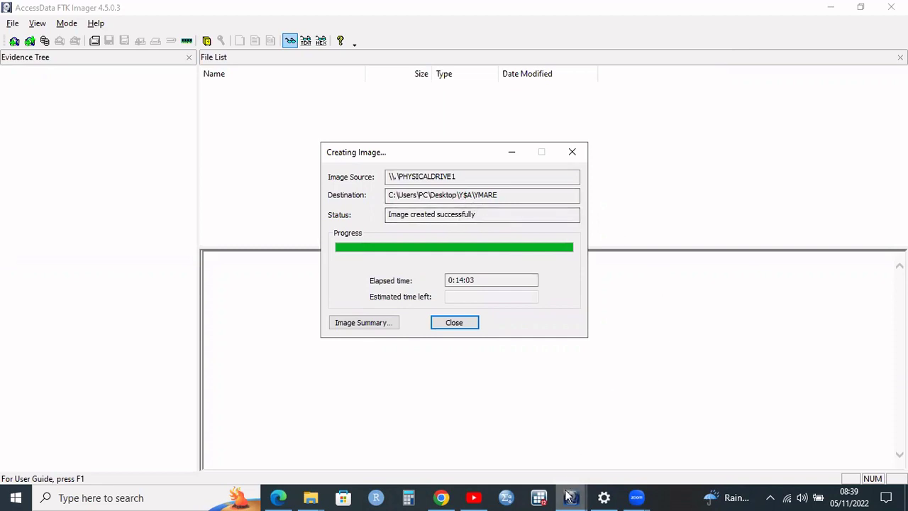
pyautogui.moveTo(569, 497)
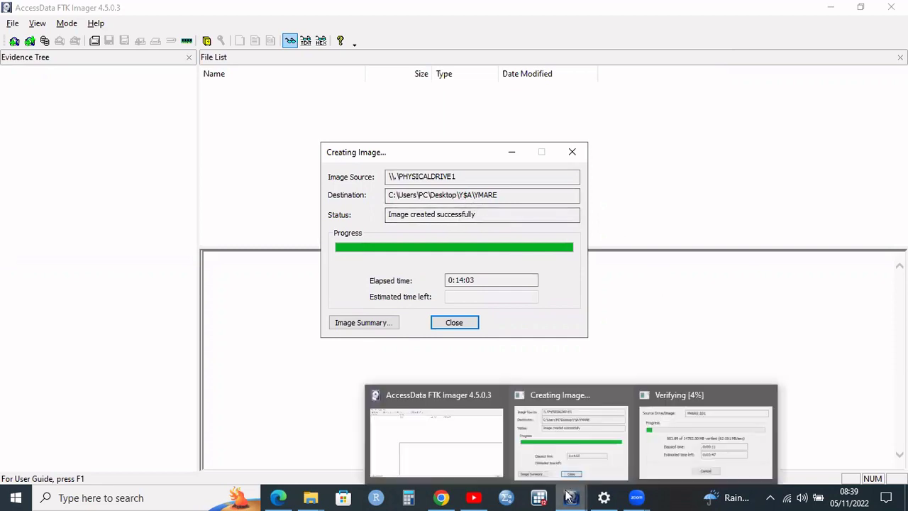
pyautogui.click(654, 445)
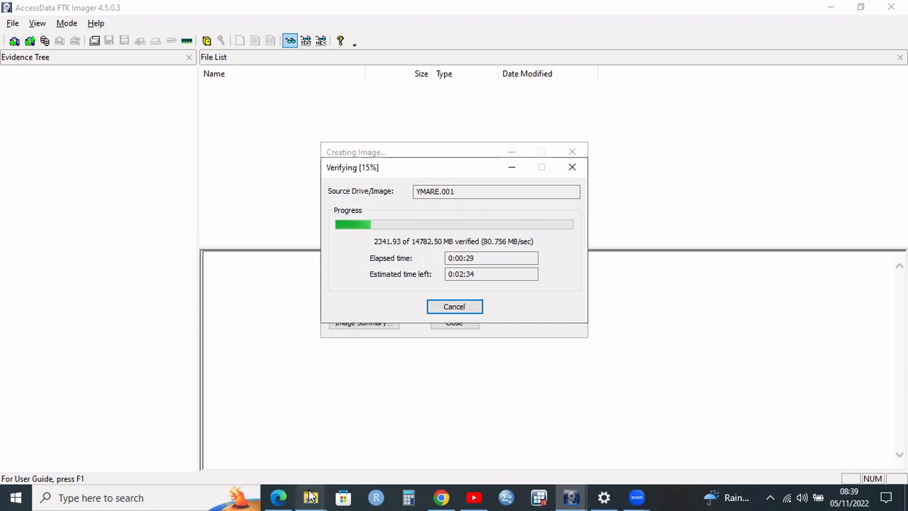
# Open the YMARE.001 text report from the Y$A folder in Notepad, maximize it, and review its case, drive, hash and segment information
pyautogui.moveTo(310, 496)
pyautogui.click(358, 443)
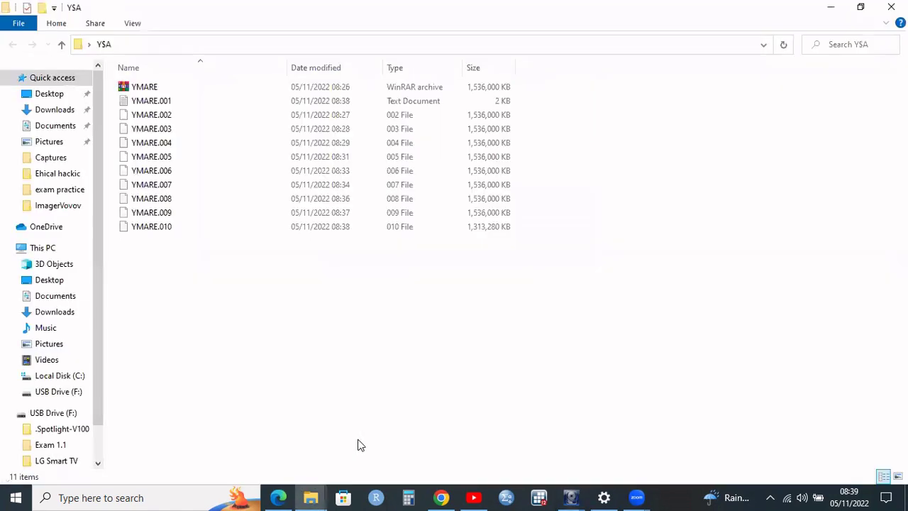
pyautogui.click(149, 105)
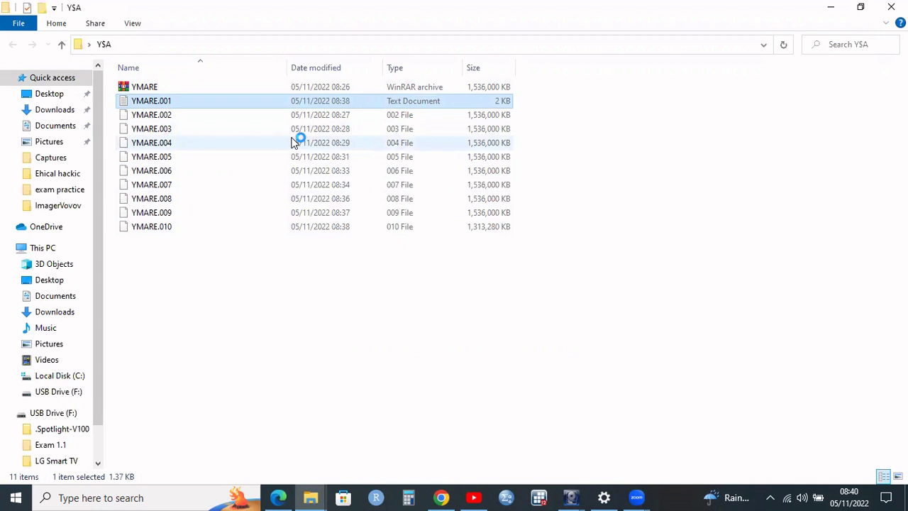
pyautogui.doubleClick(216, 104)
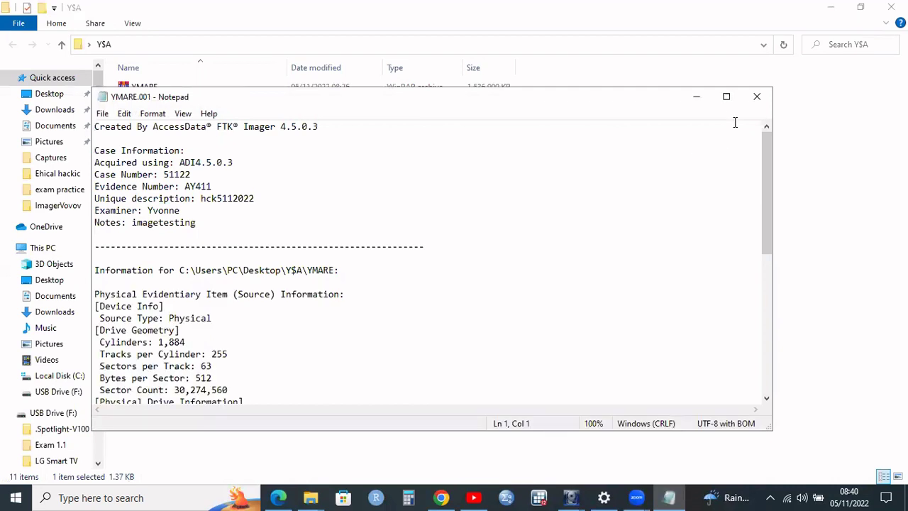
pyautogui.click(726, 96)
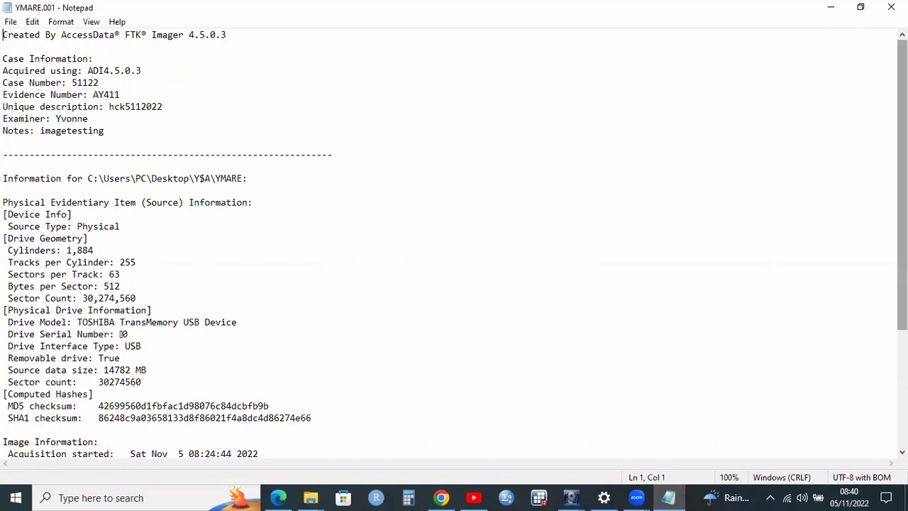
pyautogui.scroll(-3, 887, 347)
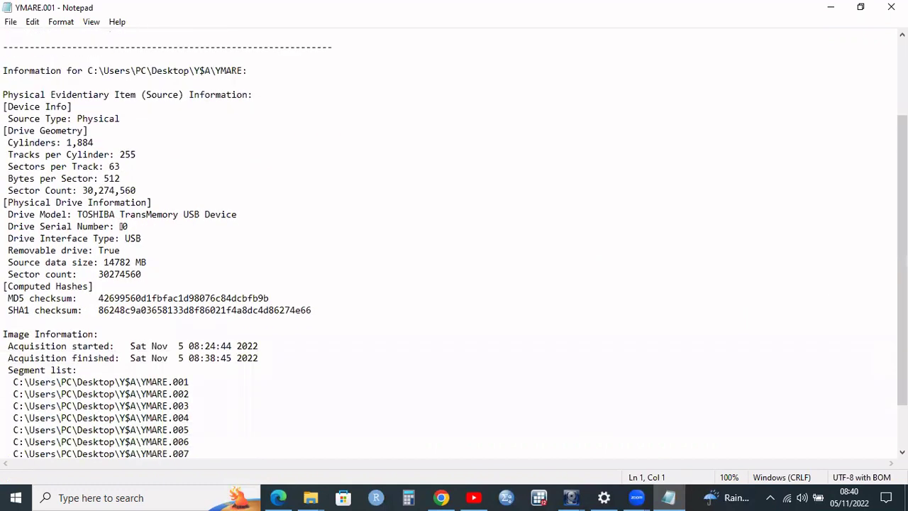
pyautogui.moveTo(901, 341)
pyautogui.mouseDown()
pyautogui.moveTo(902, 382)
pyautogui.moveTo(902, 342)
pyautogui.mouseUp()
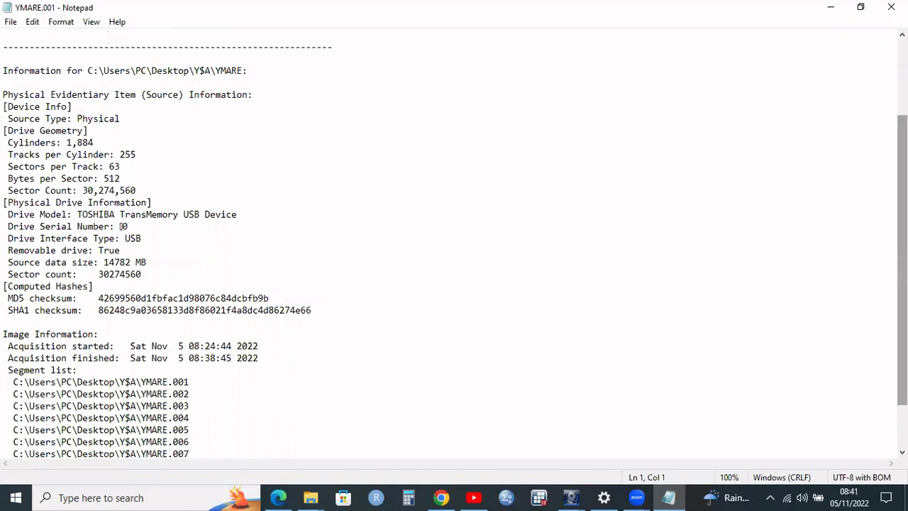
pyautogui.scroll(3, 903, 248)
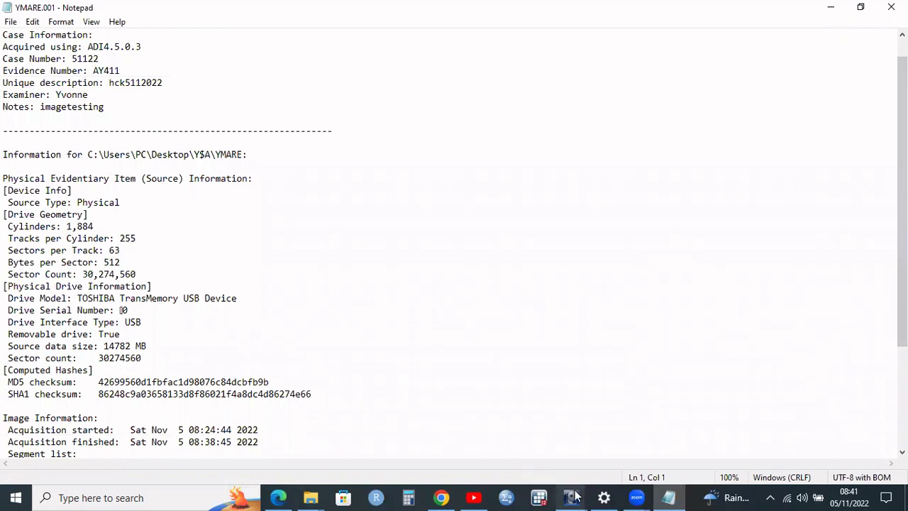
# Check the verification and image creation windows, and minimize the Notepad report
pyautogui.moveTo(575, 497)
pyautogui.click(647, 446)
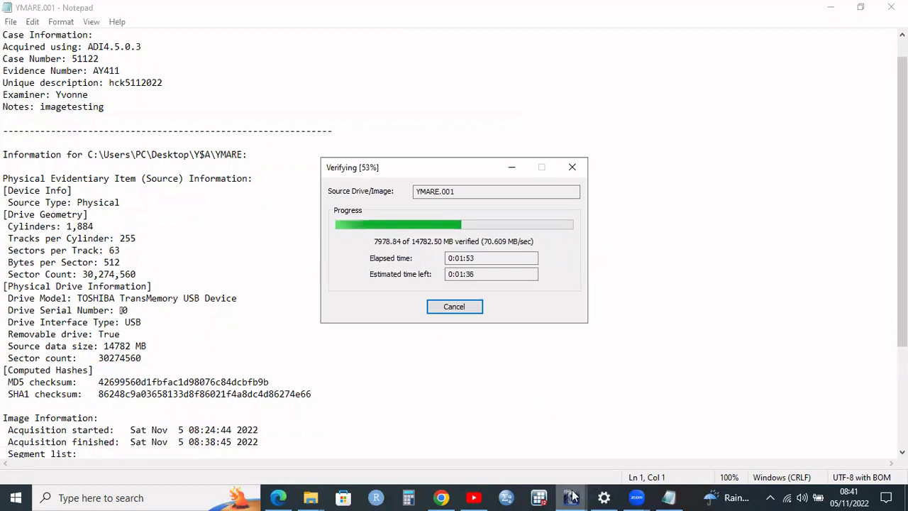
pyautogui.moveTo(571, 497)
pyautogui.click(560, 447)
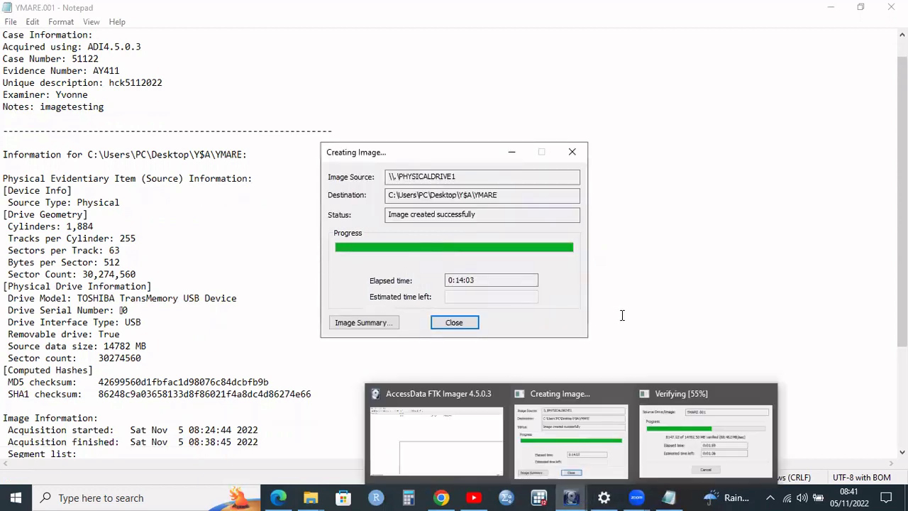
pyautogui.click(830, 7)
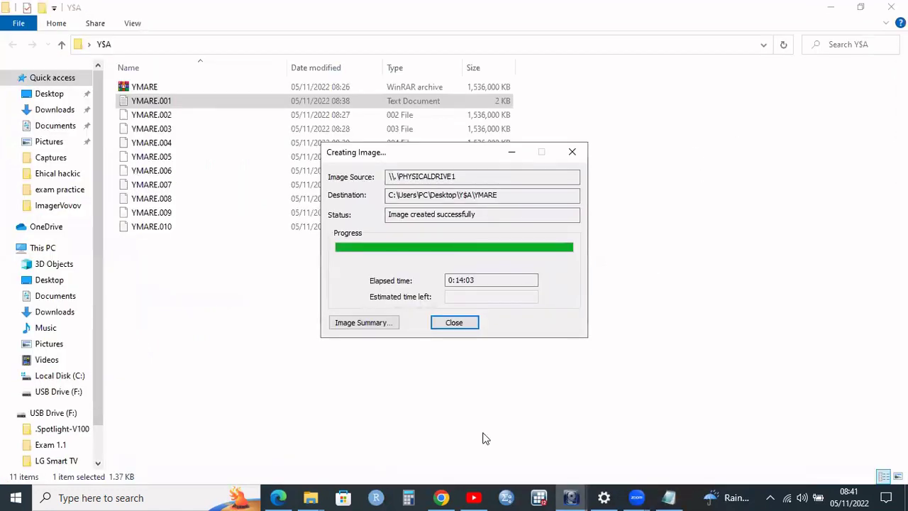
# Return to FTK Imager's verification window and examine the MD5 hash, SHA1 hash and bad block results
pyautogui.moveTo(573, 494)
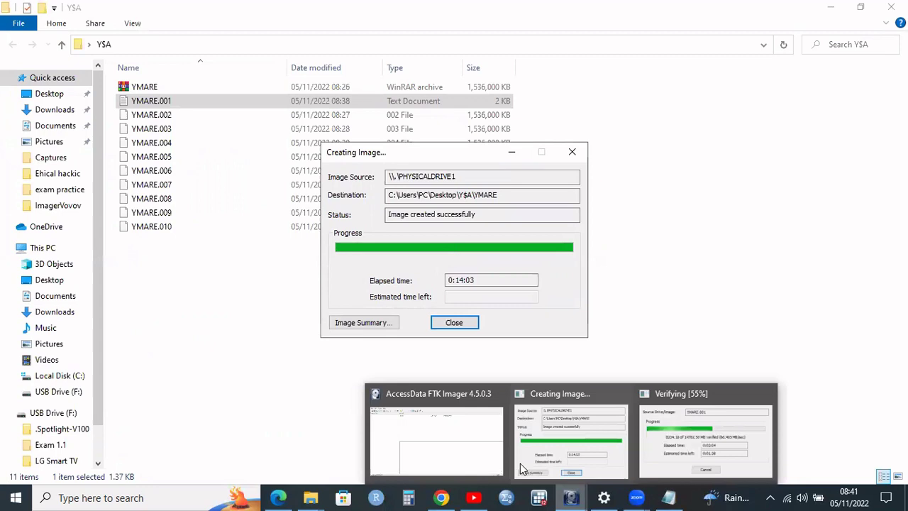
pyautogui.click(440, 437)
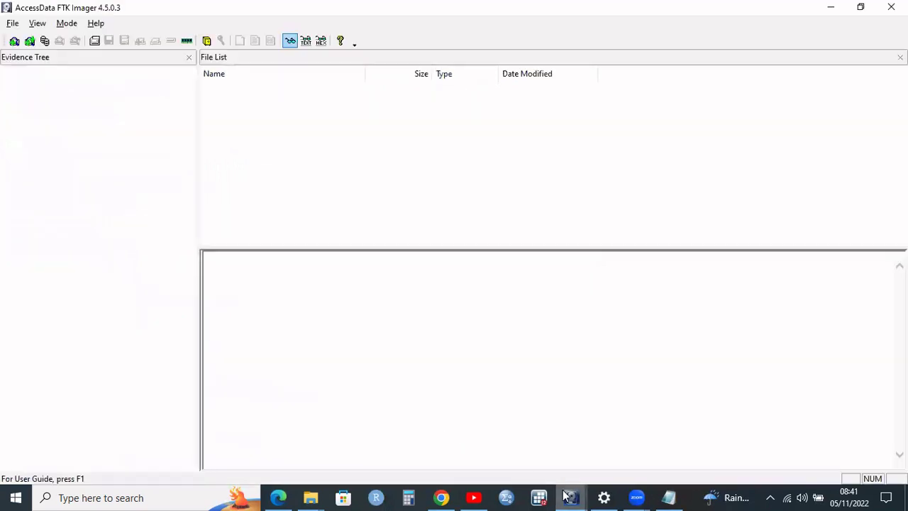
pyautogui.moveTo(568, 496)
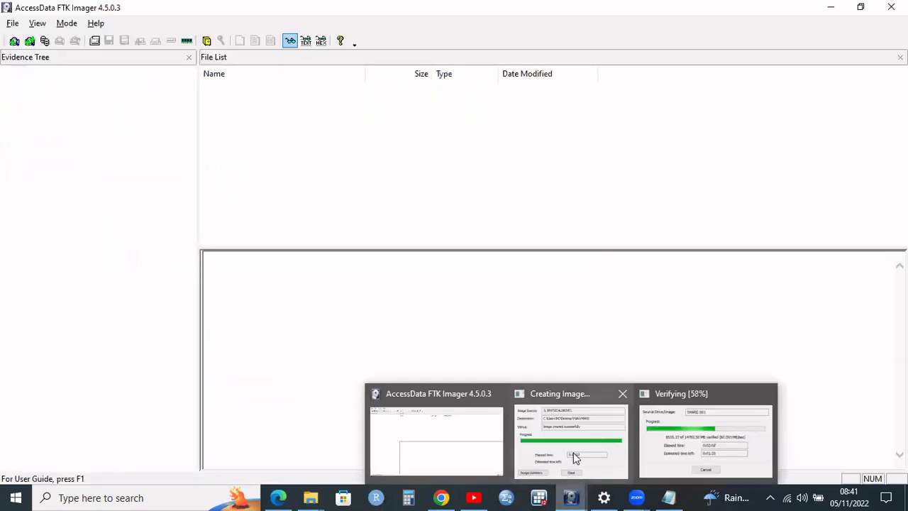
pyautogui.click(645, 434)
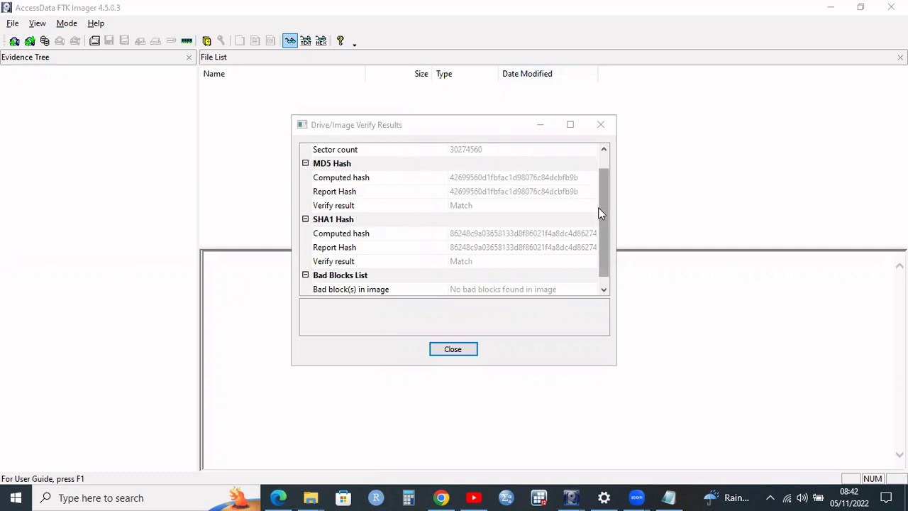
pyautogui.moveTo(601, 209); pyautogui.dragTo(599, 218)
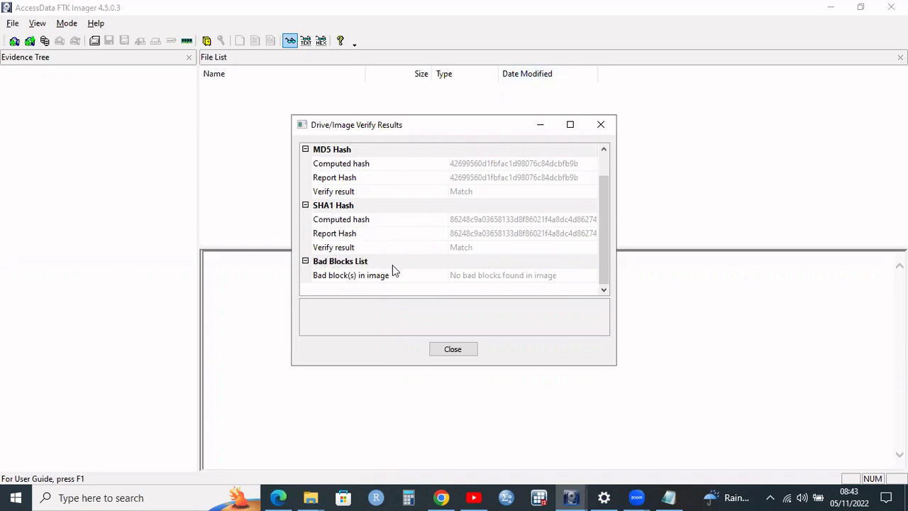
# Switch to File Explorer and look over the finished image segments and report in the Y$A folder
pyautogui.click(311, 498)
pyautogui.click(254, 454)
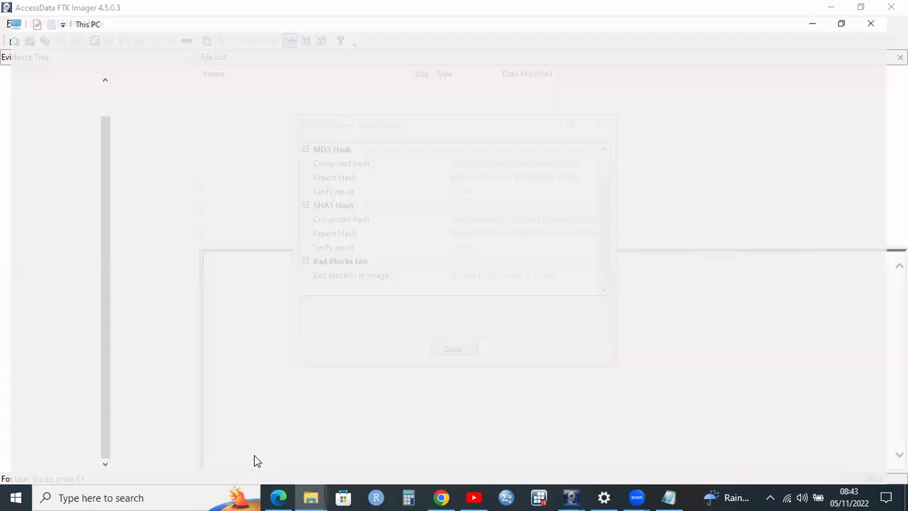
pyautogui.click(315, 496)
pyautogui.click(361, 435)
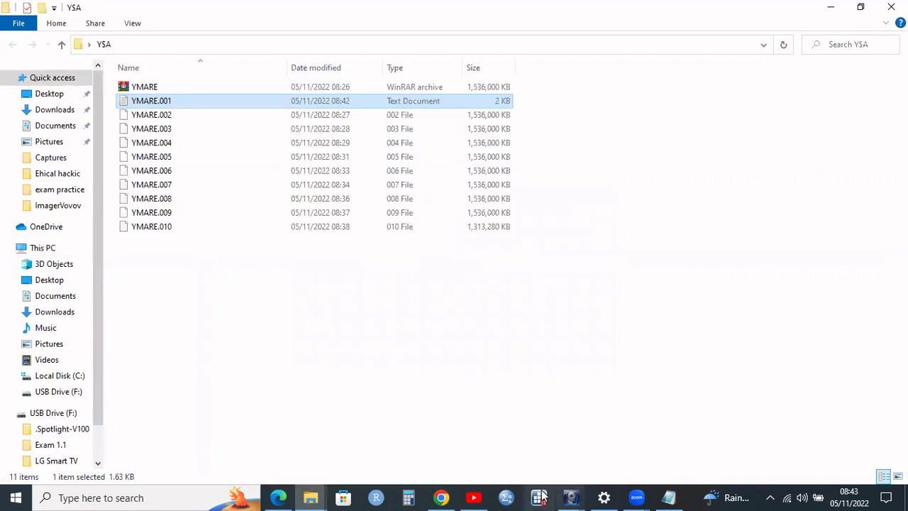
# Close the completed image creation window and return to the FTK Imager main window
pyautogui.moveTo(571, 497)
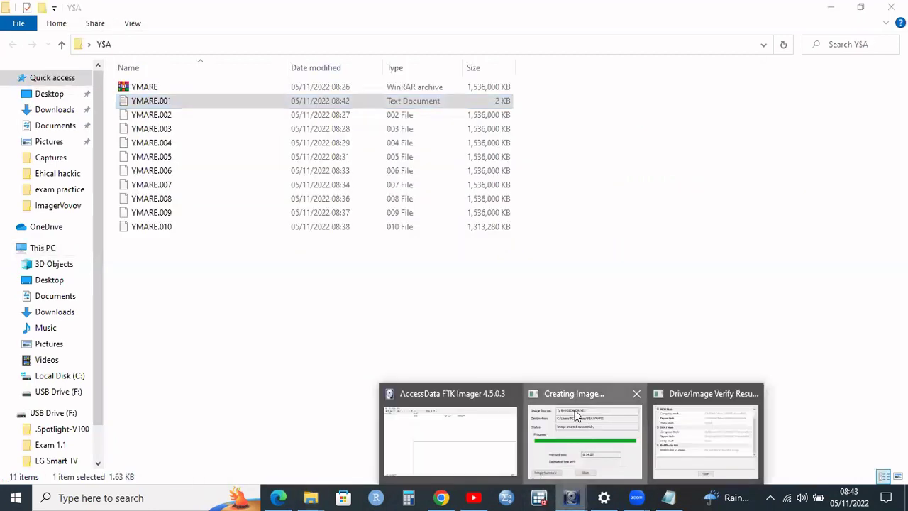
pyautogui.click(575, 415)
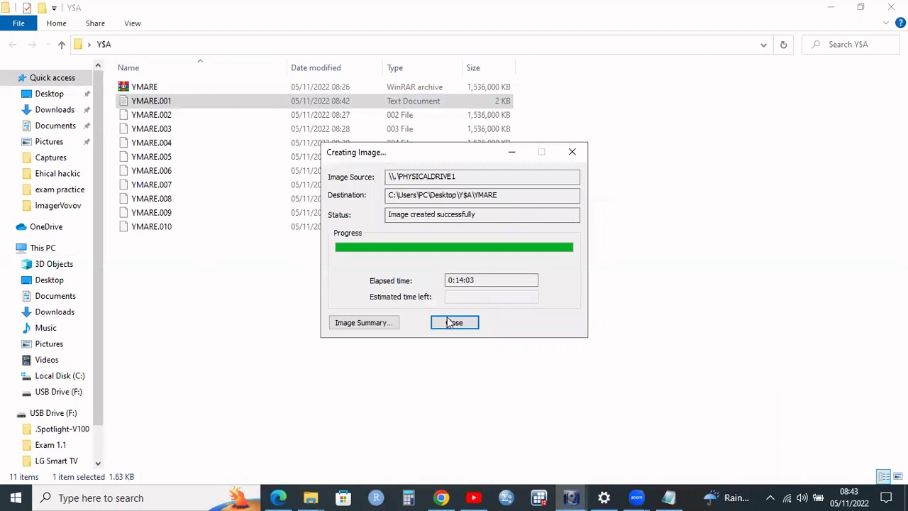
pyautogui.click(454, 323)
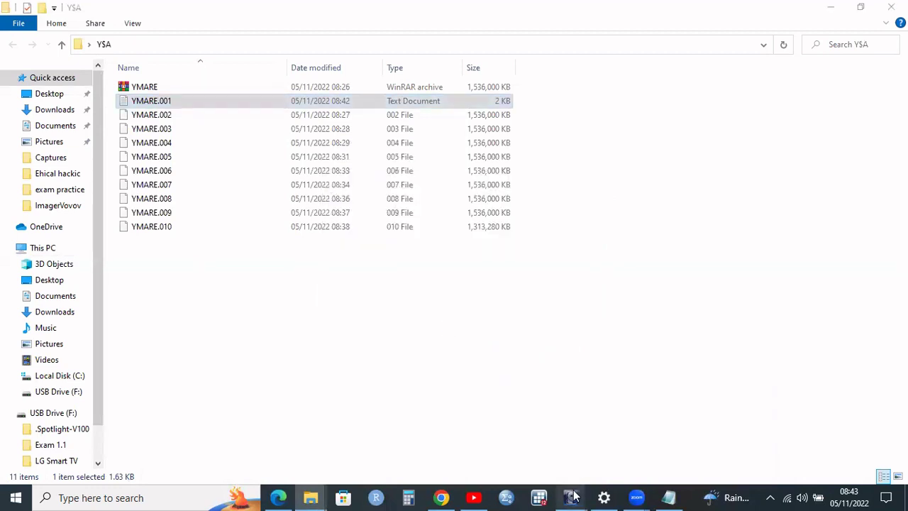
pyautogui.moveTo(573, 497)
pyautogui.click(544, 442)
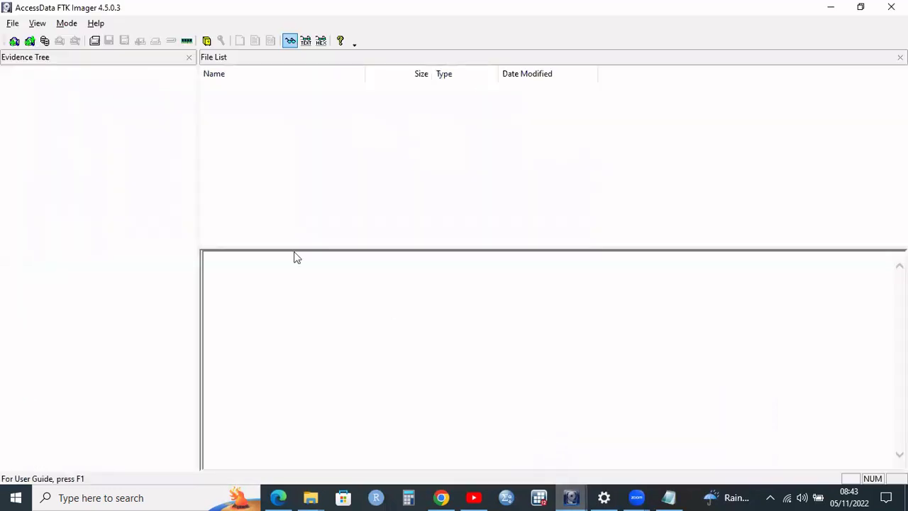
# Bring the Drive/Image Verify Results window back to the front and close it
pyautogui.click(12, 24)
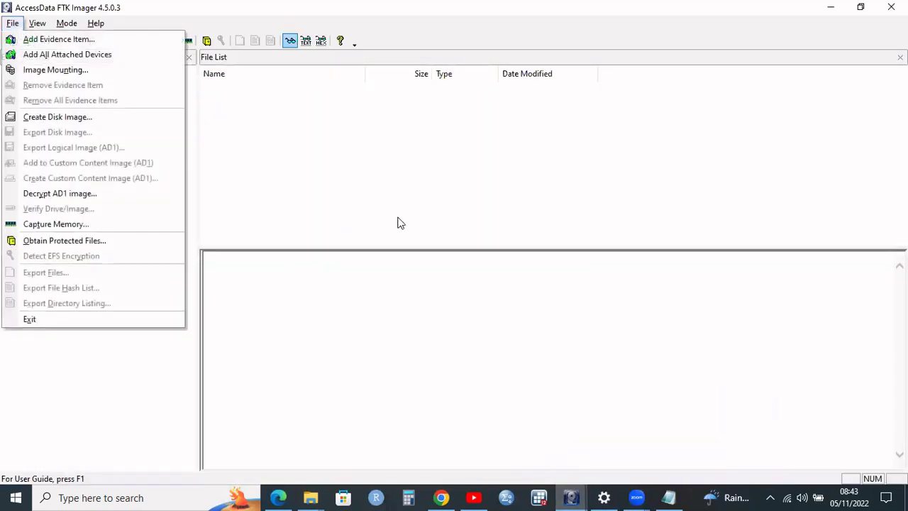
pyautogui.moveTo(574, 497)
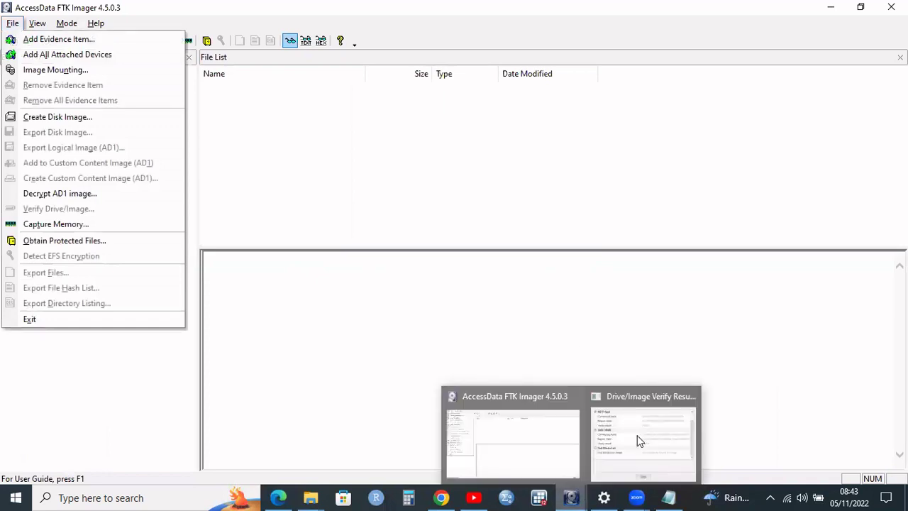
pyautogui.click(639, 440)
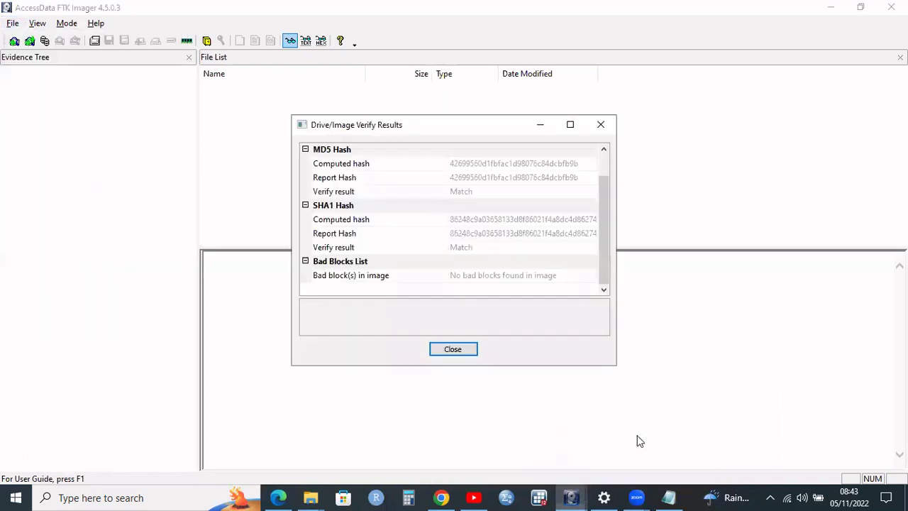
pyautogui.click(452, 349)
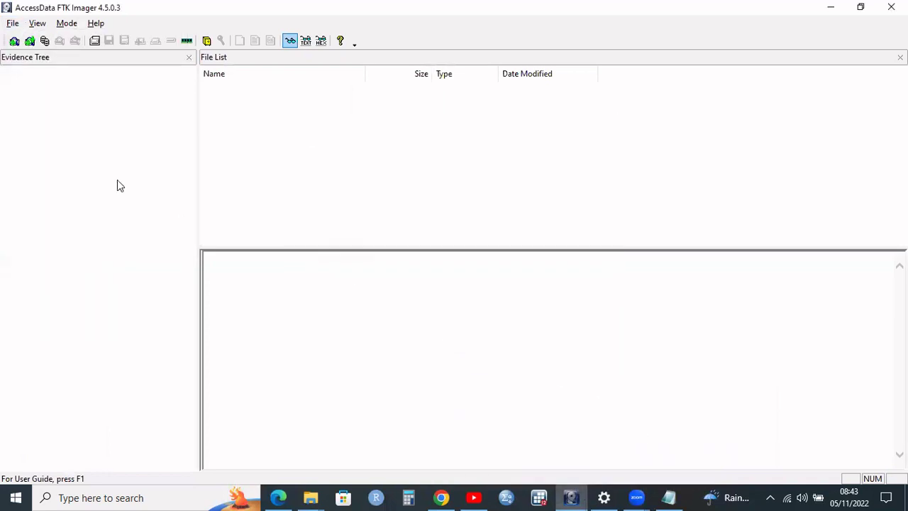
# Start Image Mounting and choose the first YMARE segment, YMARE.001, from the Desktop's Y$A folder as the image file
pyautogui.click(12, 24)
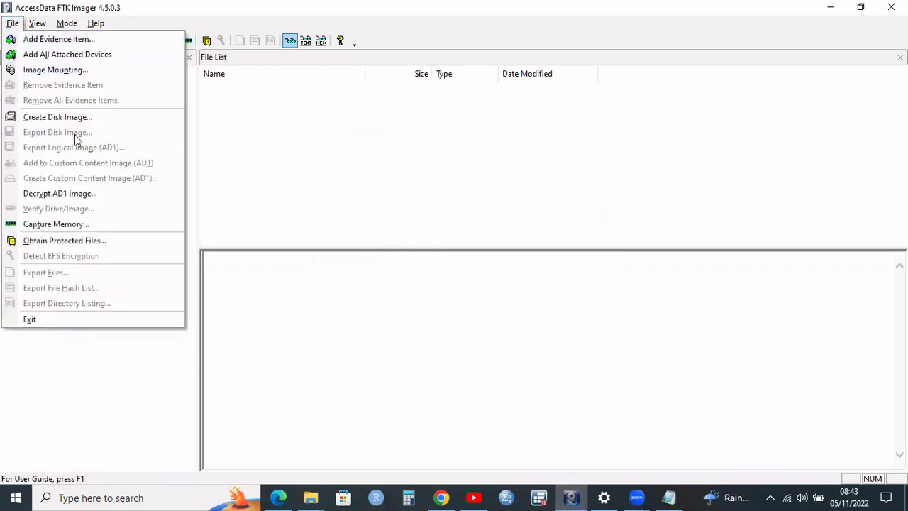
pyautogui.click(36, 71)
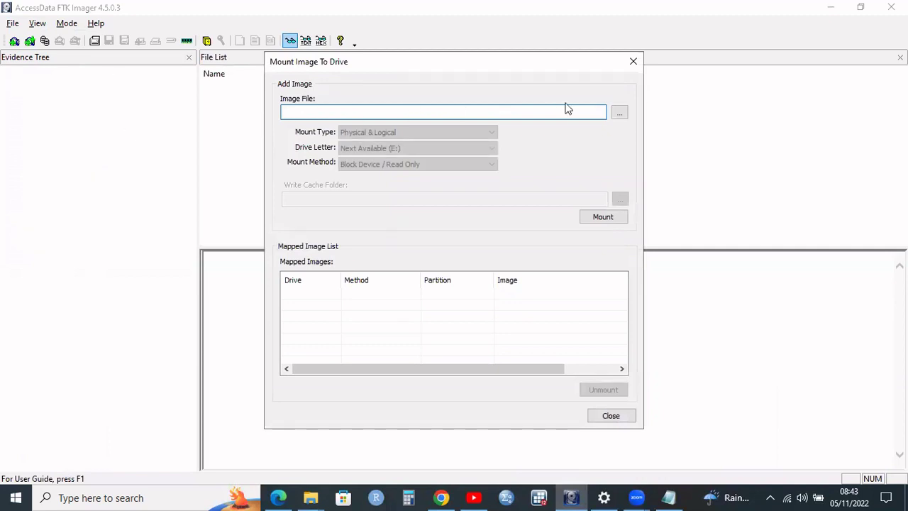
pyautogui.click(620, 114)
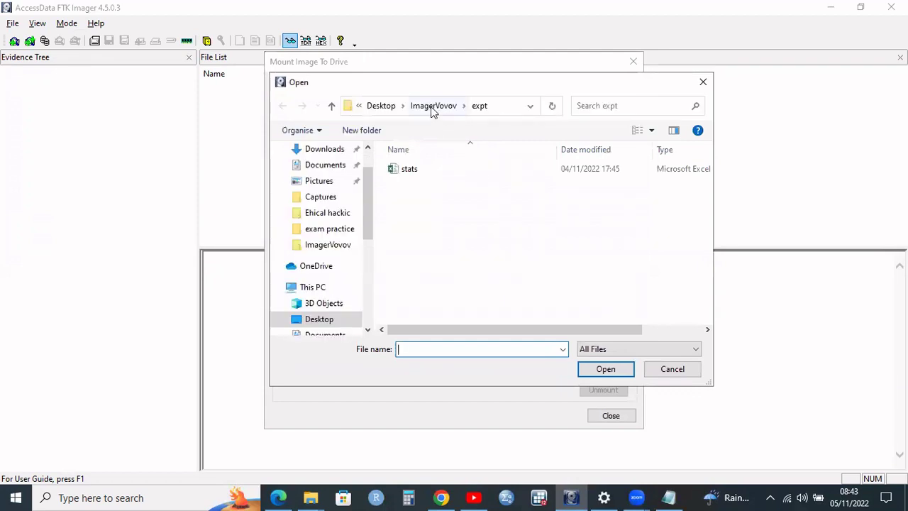
pyautogui.click(374, 107)
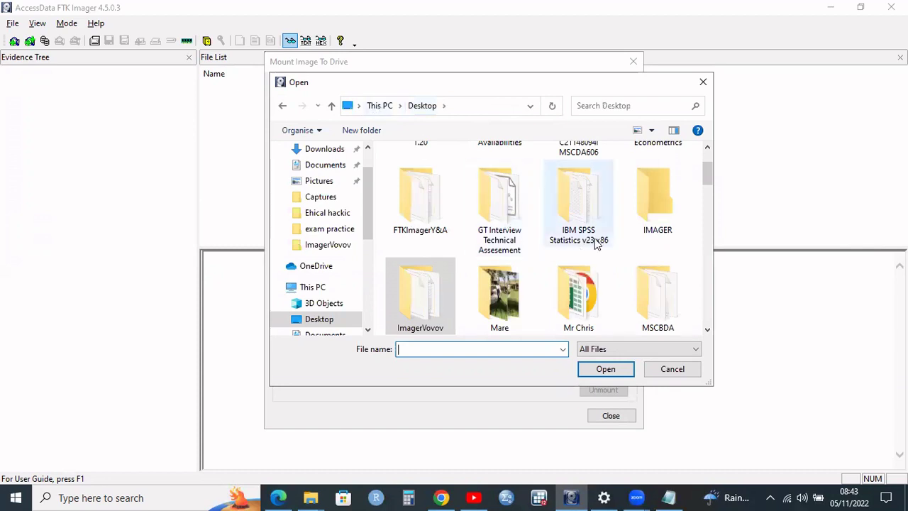
pyautogui.moveTo(710, 170); pyautogui.dragTo(701, 214)
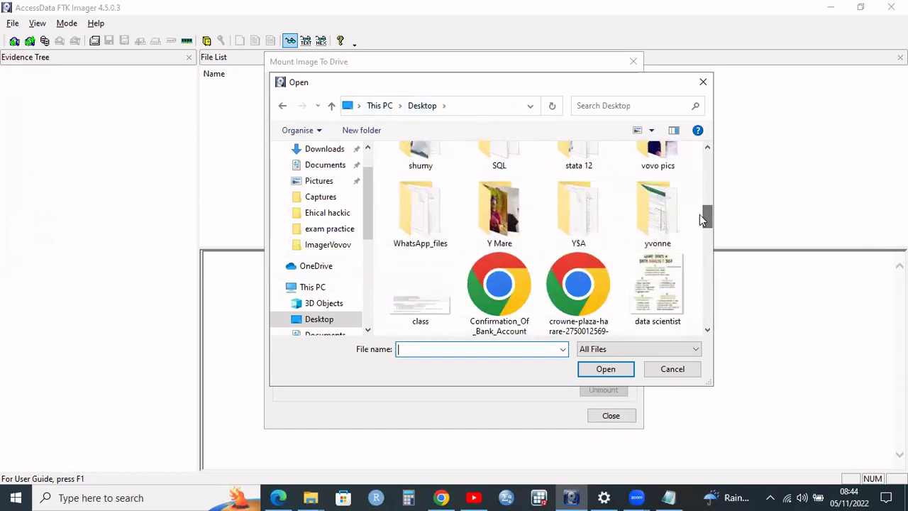
pyautogui.click(579, 211)
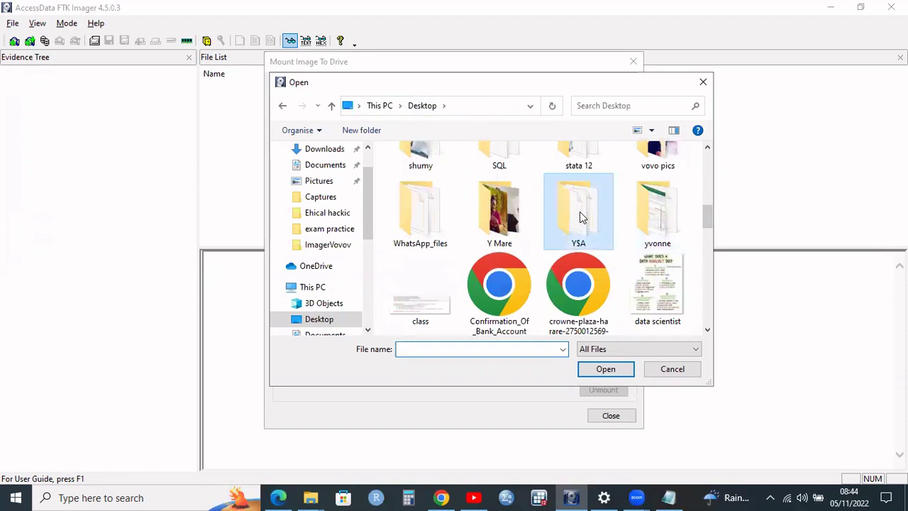
pyautogui.click(604, 369)
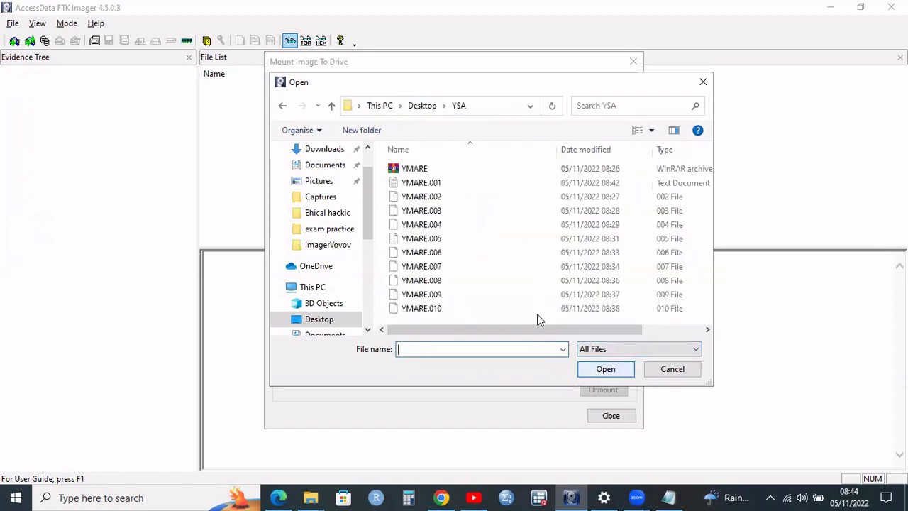
pyautogui.click(421, 173)
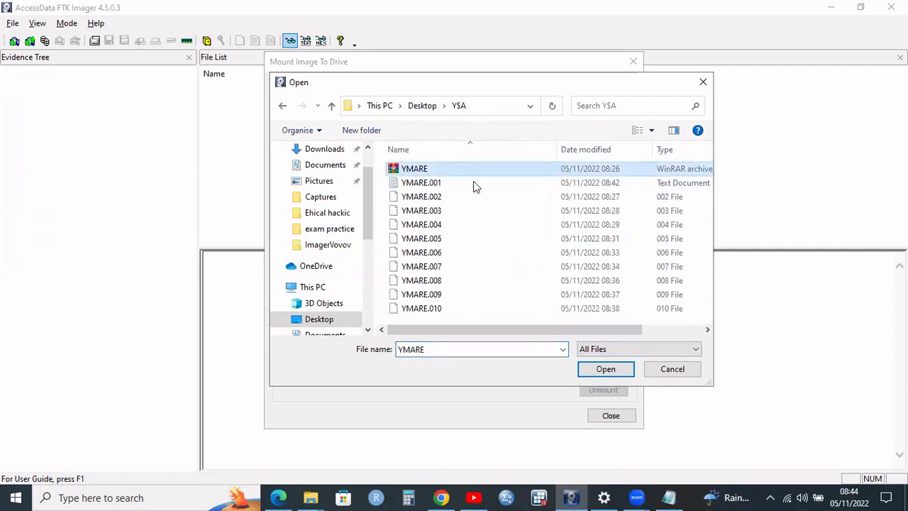
pyautogui.click(606, 370)
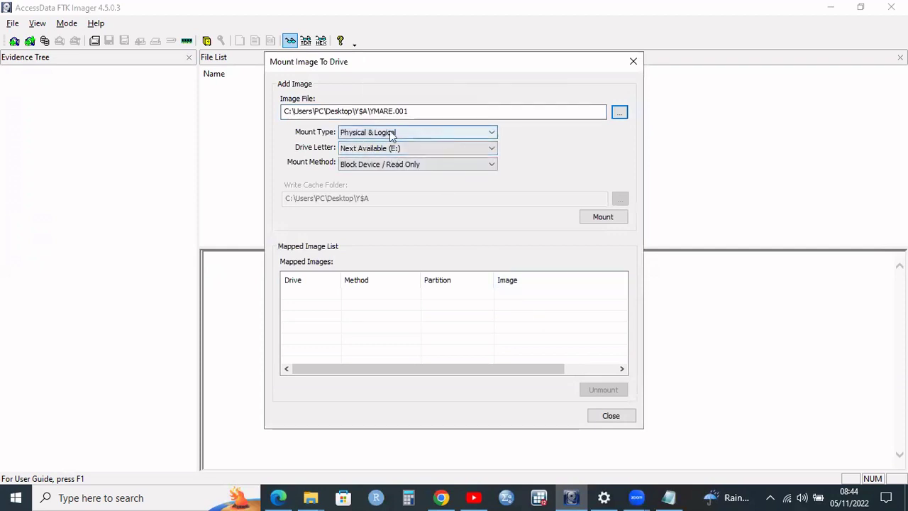
# Mount the YMARE.001 image with mount type Physical Only and mount method Block Device / Read Only
pyautogui.click(493, 133)
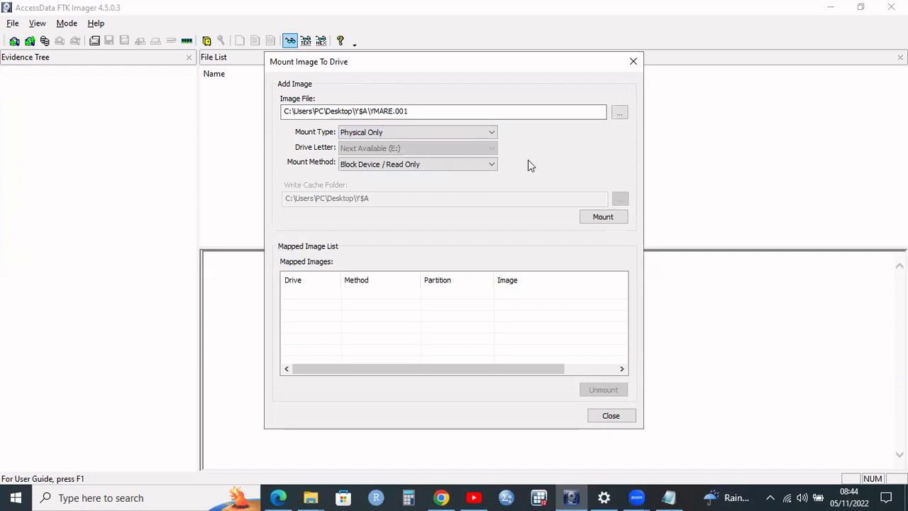
pyautogui.click(492, 166)
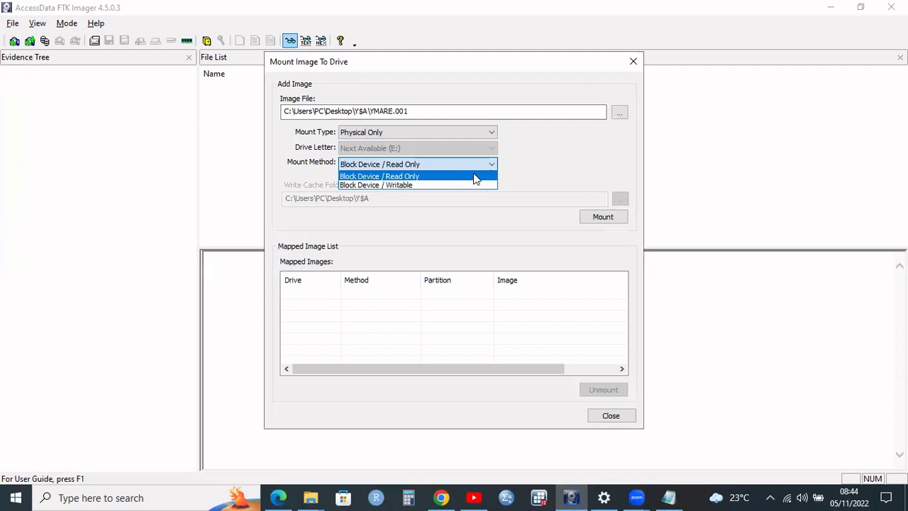
pyautogui.click(475, 176)
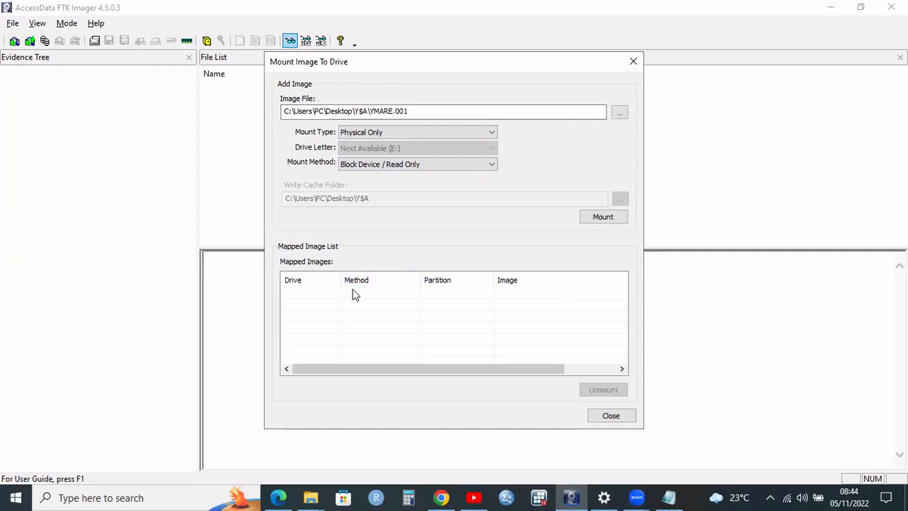
pyautogui.click(604, 217)
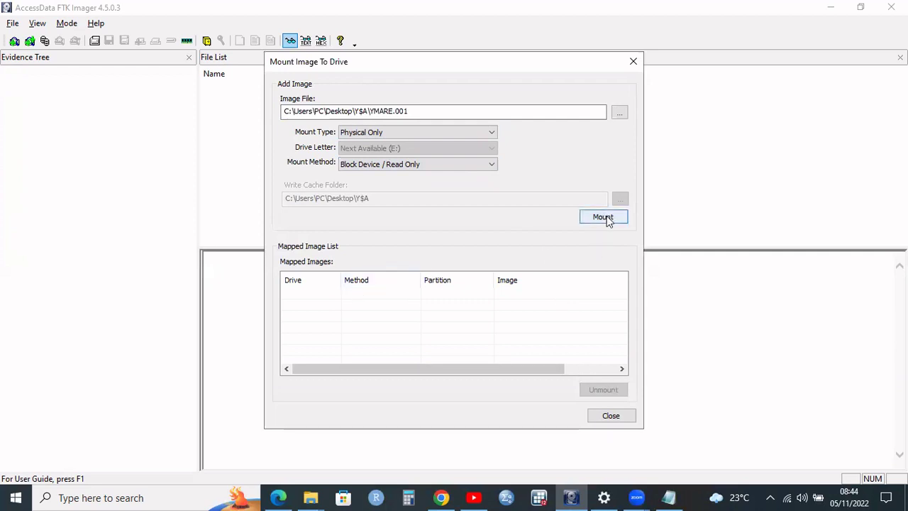
pyautogui.click(604, 217)
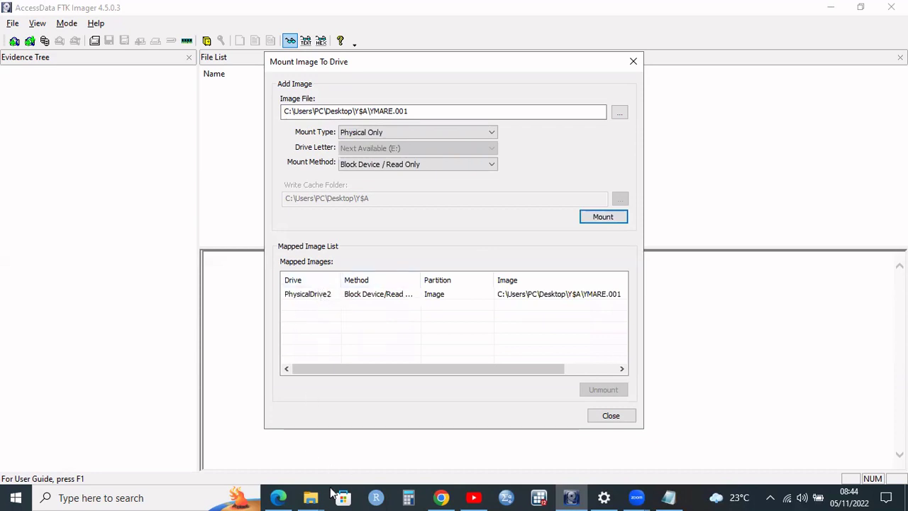
# Check This PC in File Explorer for the mounted drive, then return to FTK Imager and close the mounting dialog
pyautogui.moveTo(316, 496)
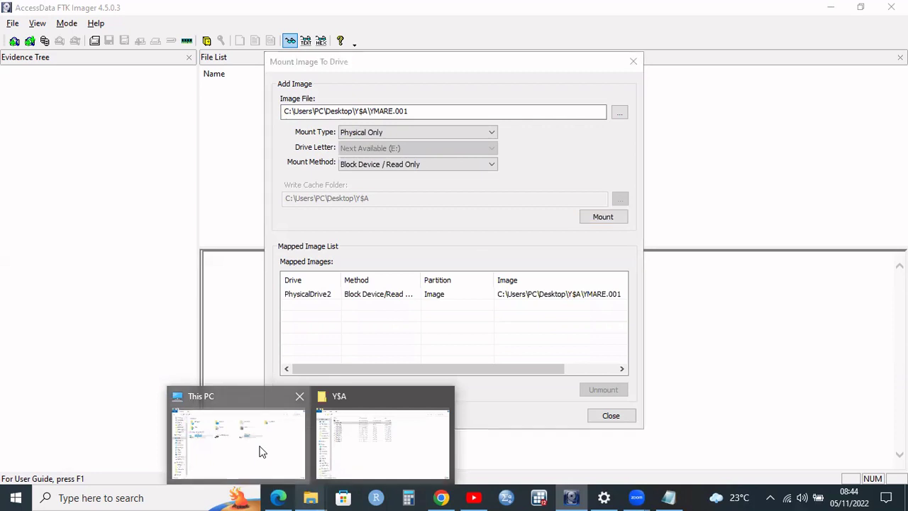
pyautogui.click(259, 450)
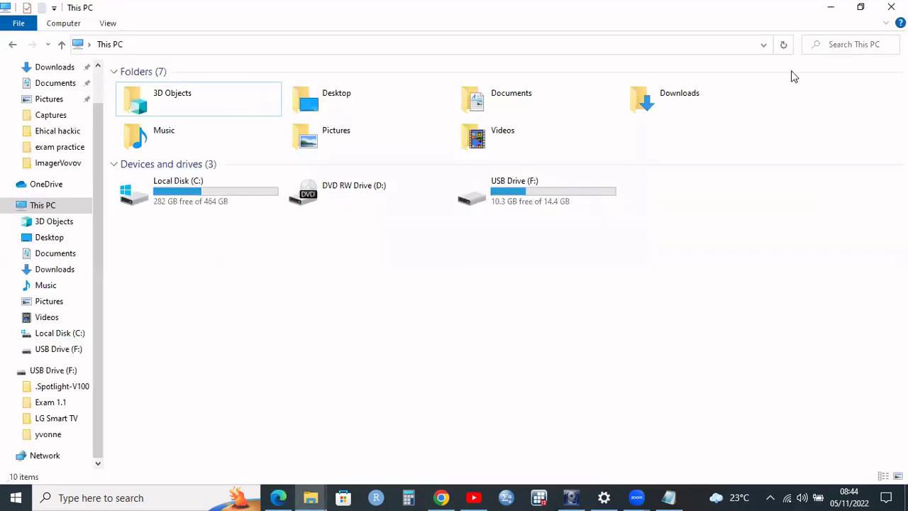
pyautogui.click(833, 8)
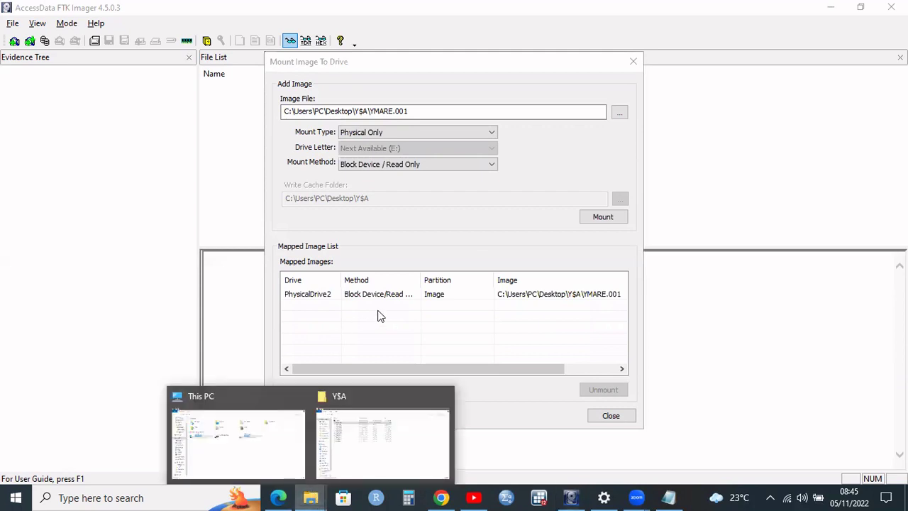
pyautogui.click(613, 419)
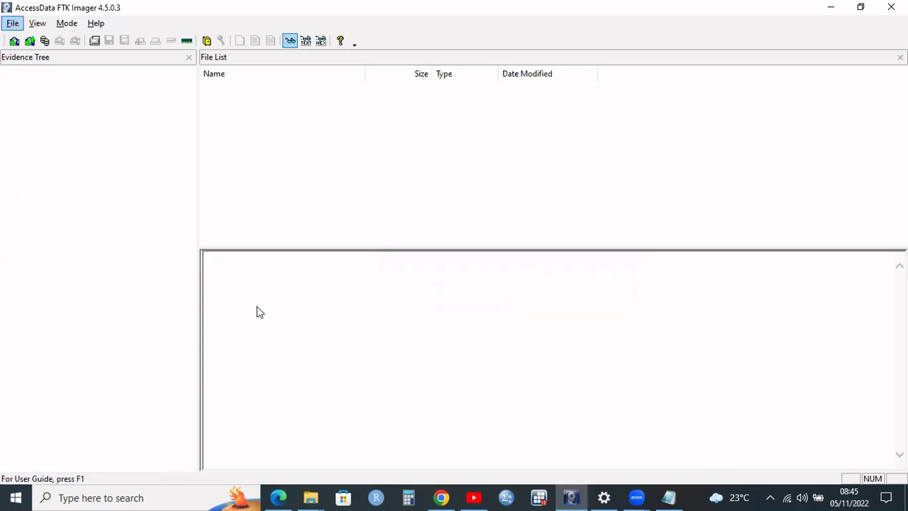
# Look over the Y$A folder and This PC in File Explorer, and return to FTK Imager
pyautogui.click(319, 496)
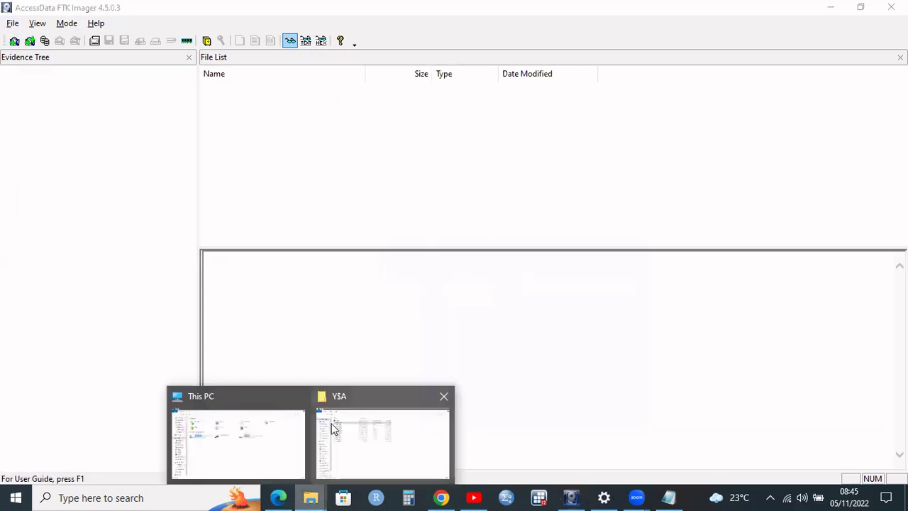
pyautogui.click(549, 243)
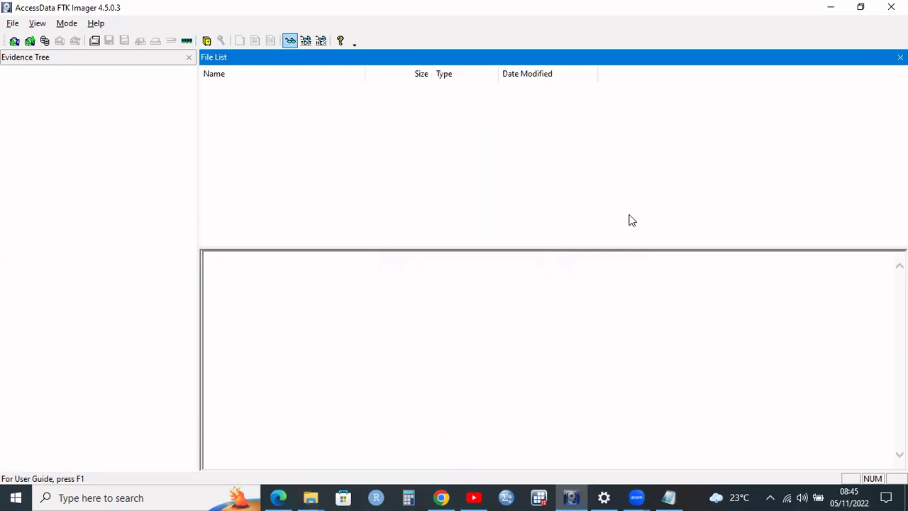
pyautogui.click(310, 497)
pyautogui.click(357, 438)
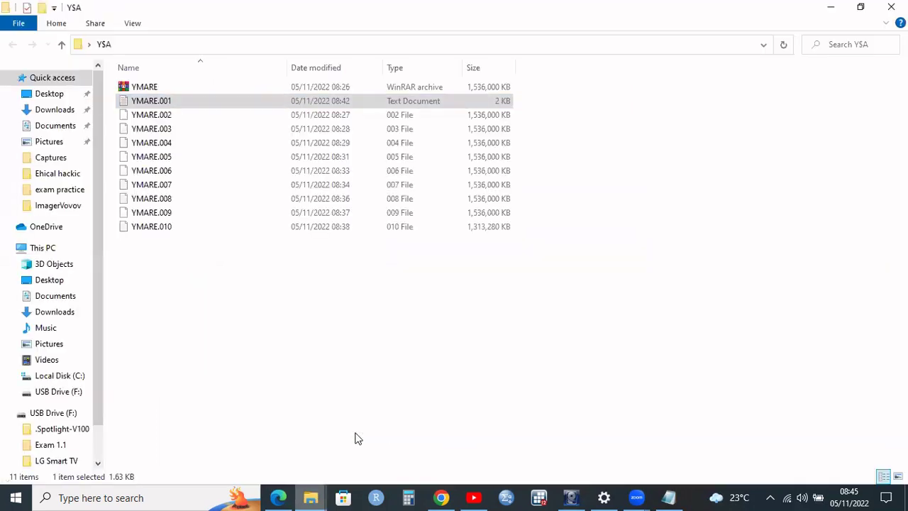
pyautogui.click(26, 251)
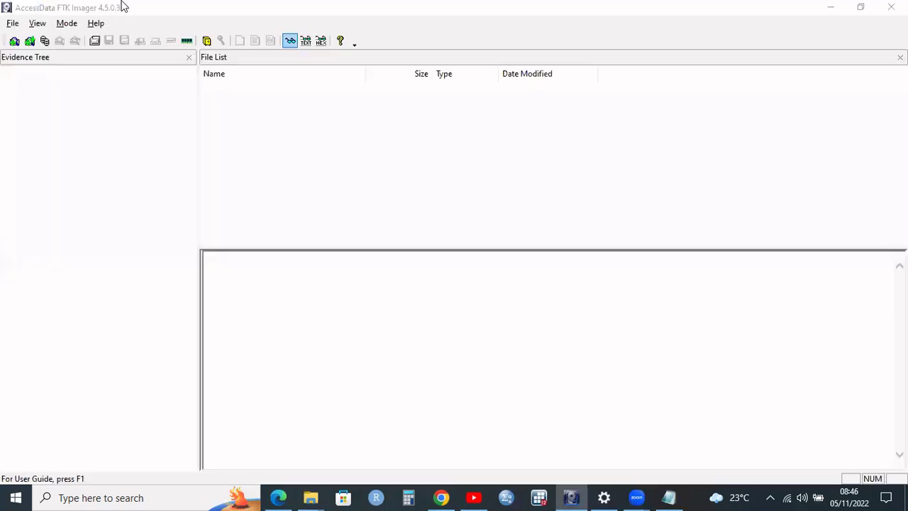
pyautogui.click(13, 23)
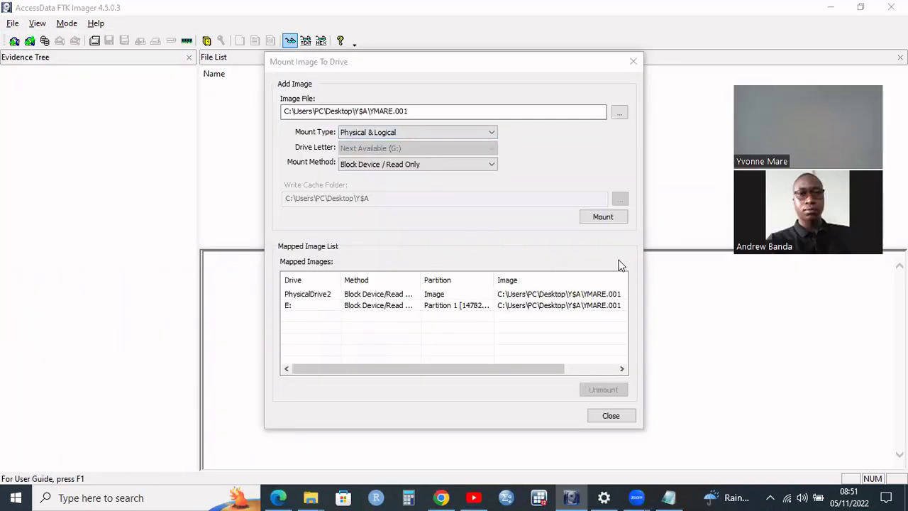
# Switch to This PC in File Explorer and compare the contents of mounted Local Disk (E:) with USB Drive (F:)
pyautogui.click(314, 497)
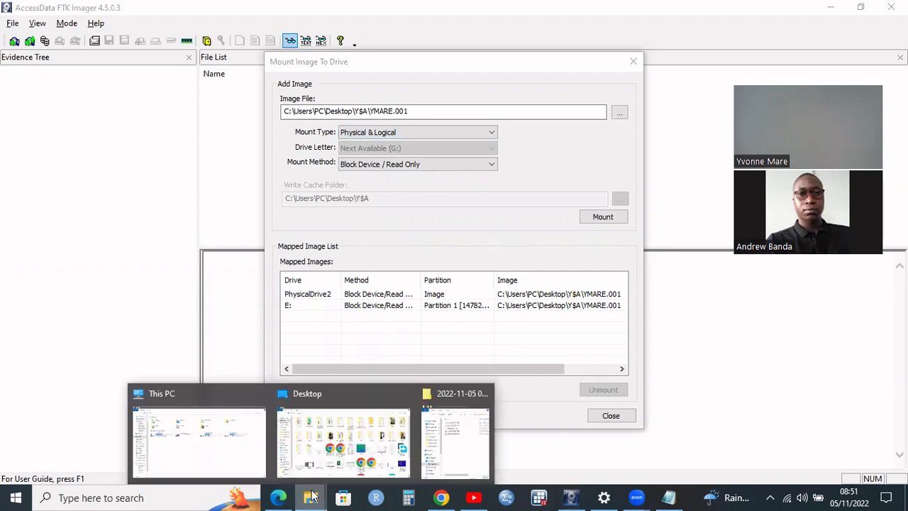
pyautogui.click(211, 449)
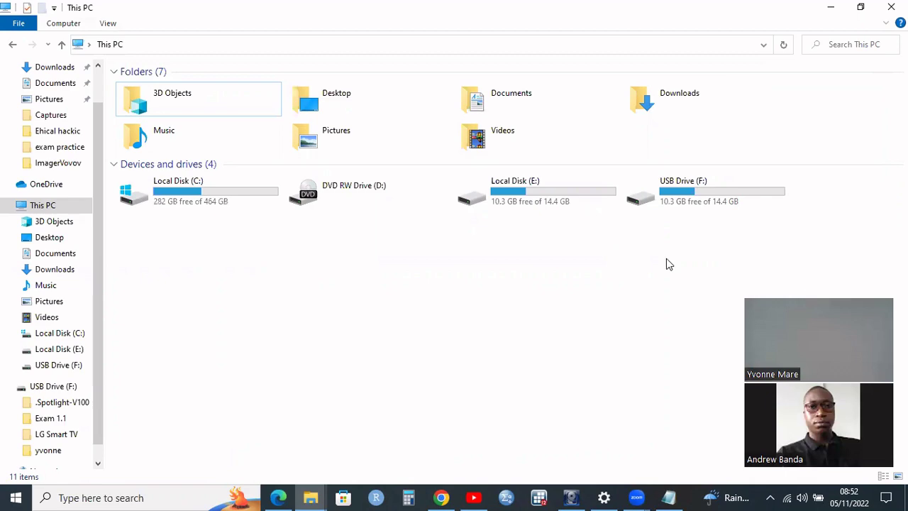
pyautogui.doubleClick(531, 198)
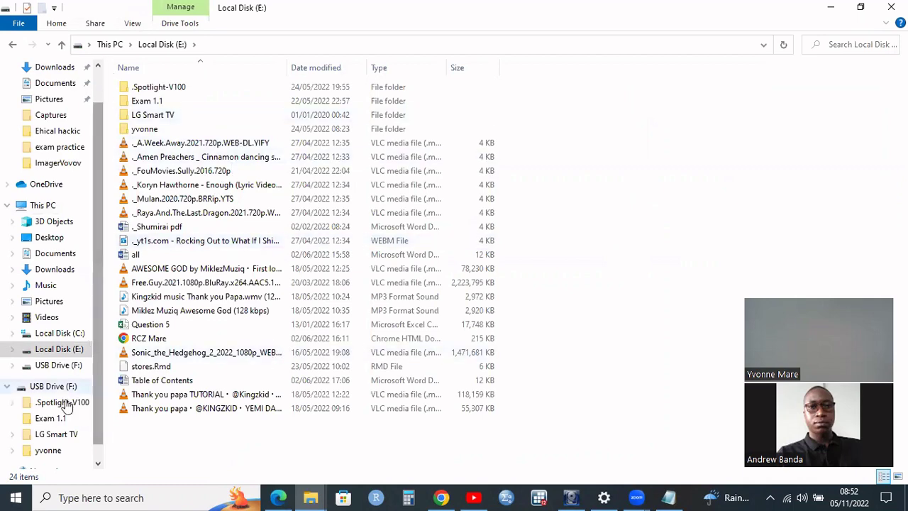
pyautogui.click(60, 366)
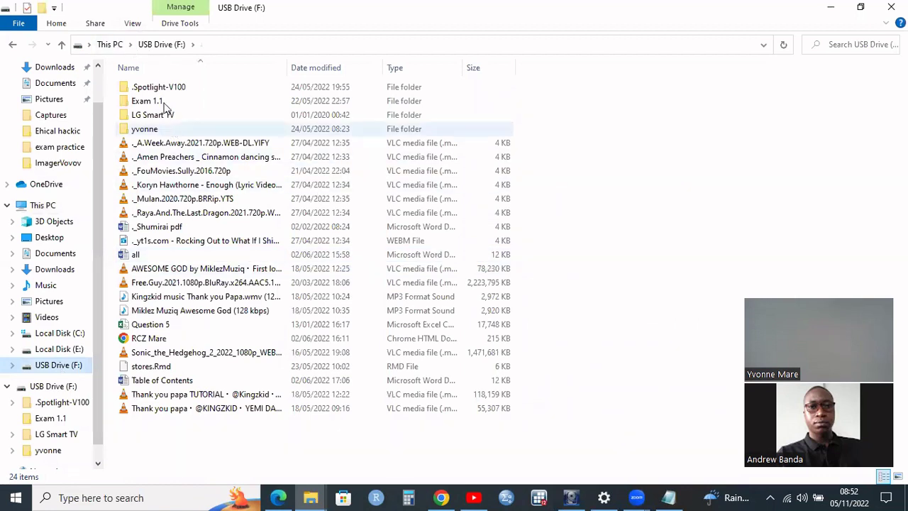
pyautogui.click(111, 45)
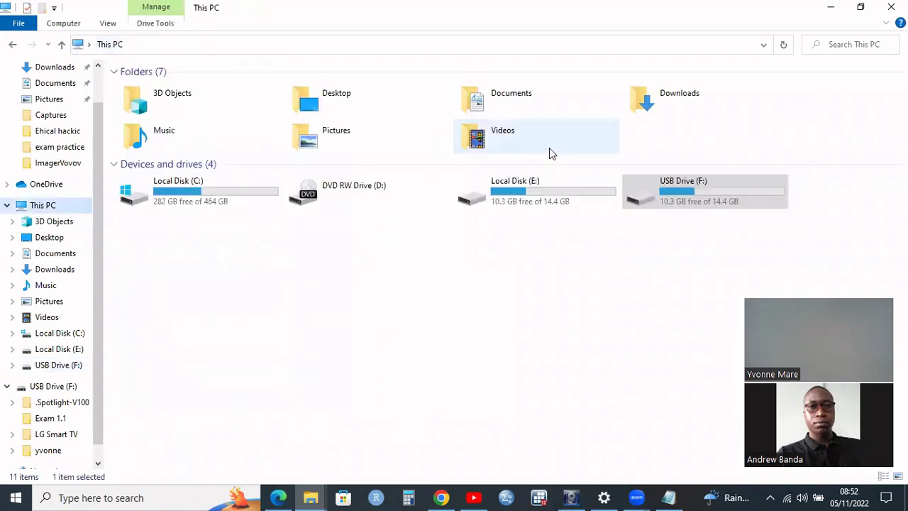
pyautogui.doubleClick(667, 201)
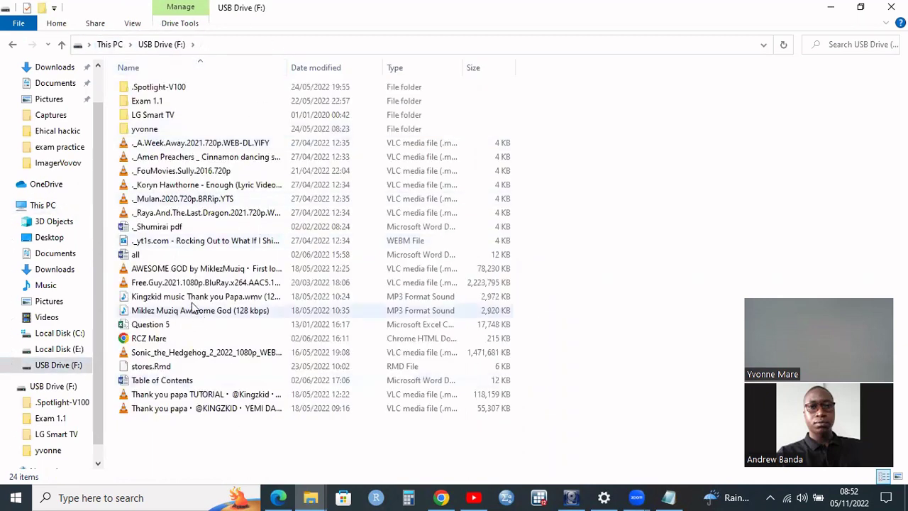
pyautogui.click(62, 349)
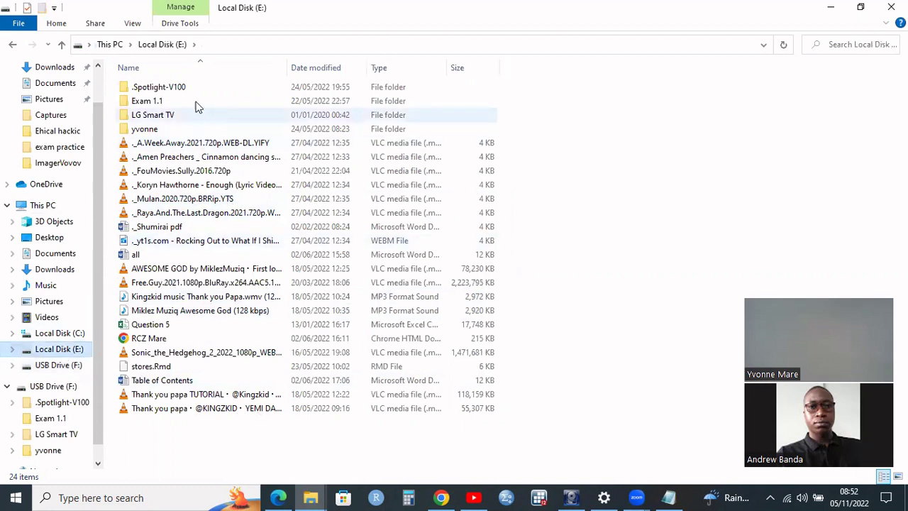
pyautogui.click(110, 45)
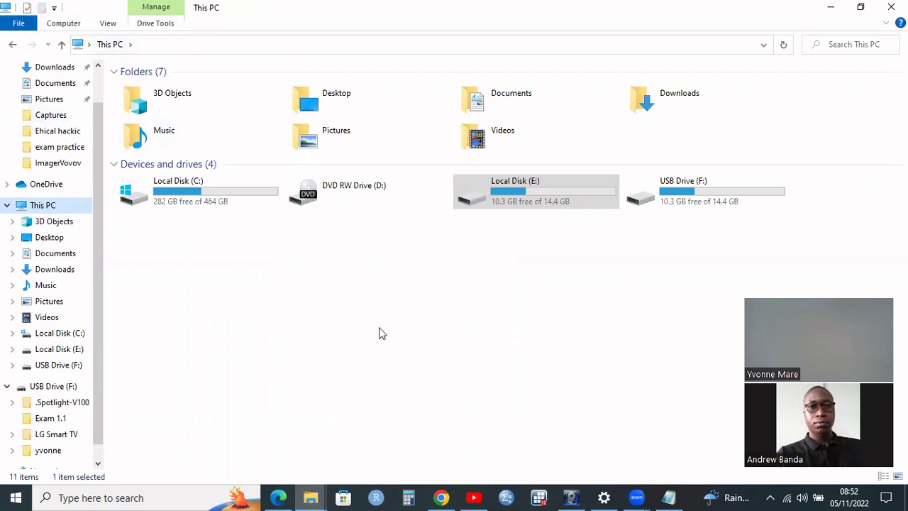
# Switch to FTK Imager and close the image mounting dialog
pyautogui.click(572, 497)
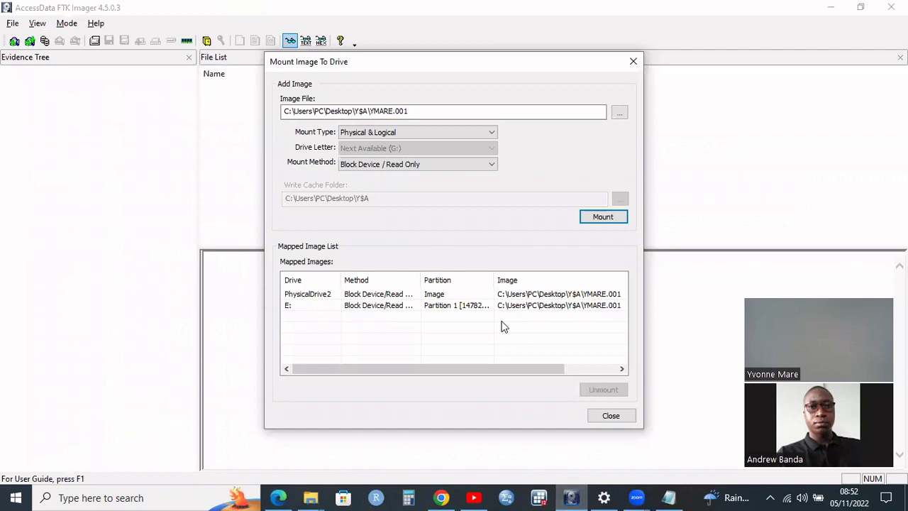
pyautogui.click(603, 417)
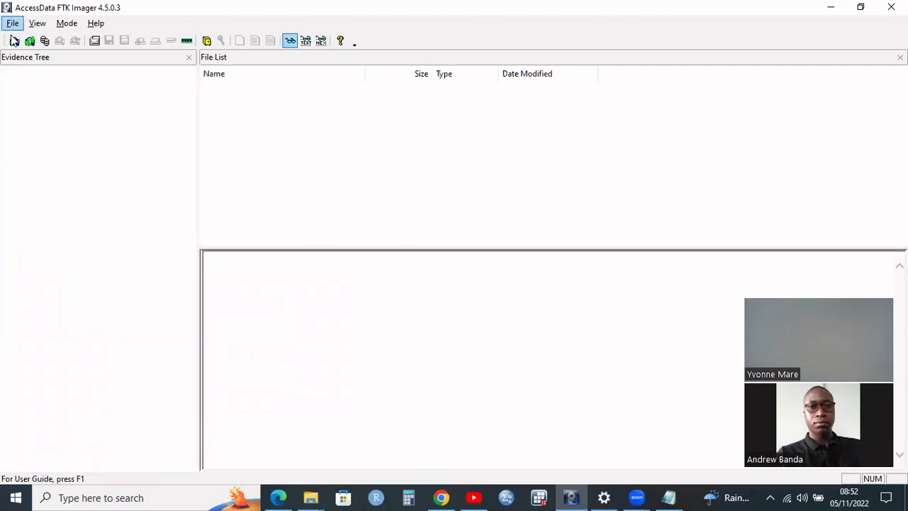
pyautogui.click(12, 58)
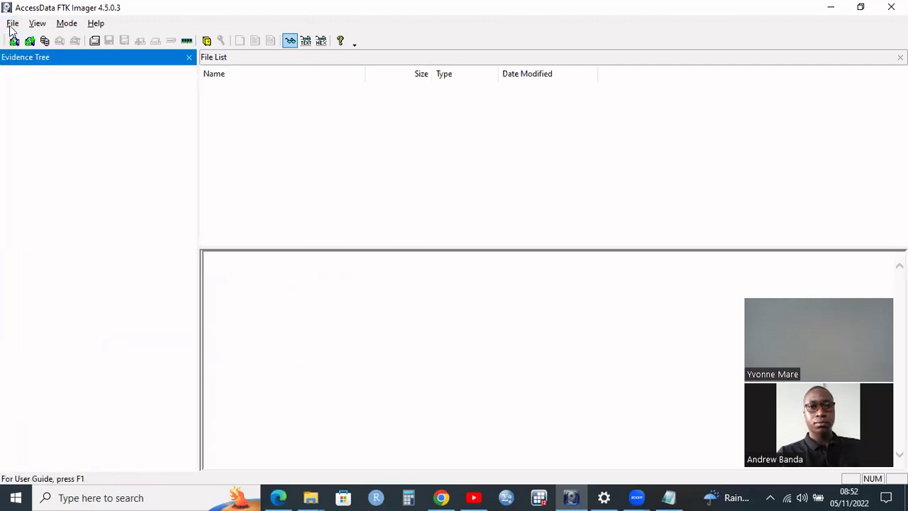
pyautogui.click(12, 22)
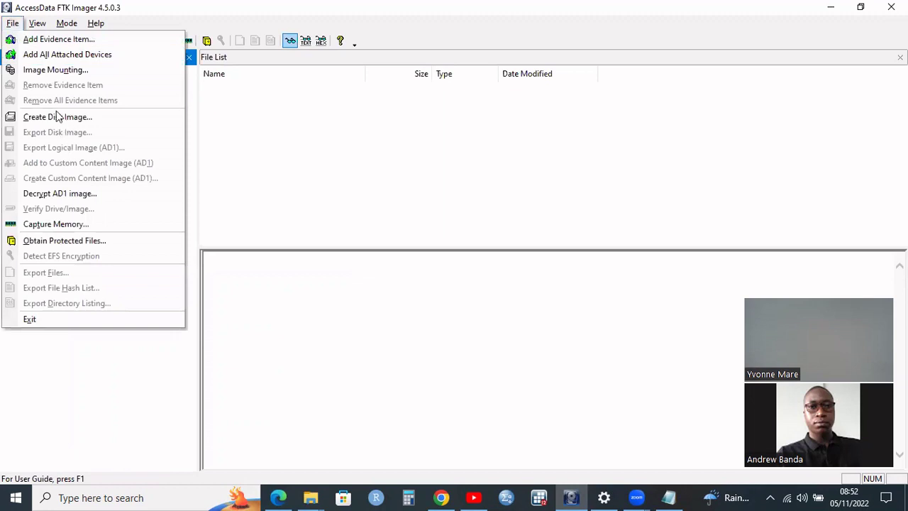
pyautogui.click(296, 211)
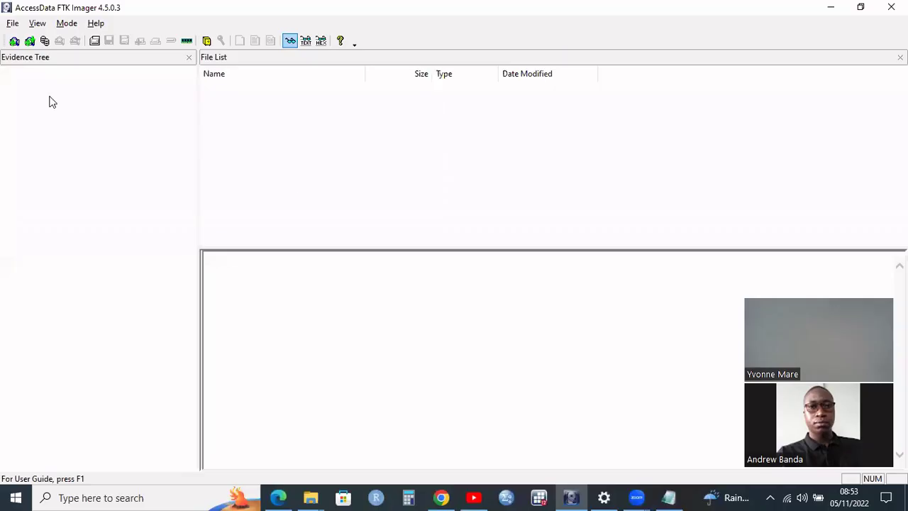
# Add the physical drive PHYSICALDRIVE1 - TOSHIBA TransMemory USB Device [15GB USB] as an evidence item
pyautogui.click(14, 41)
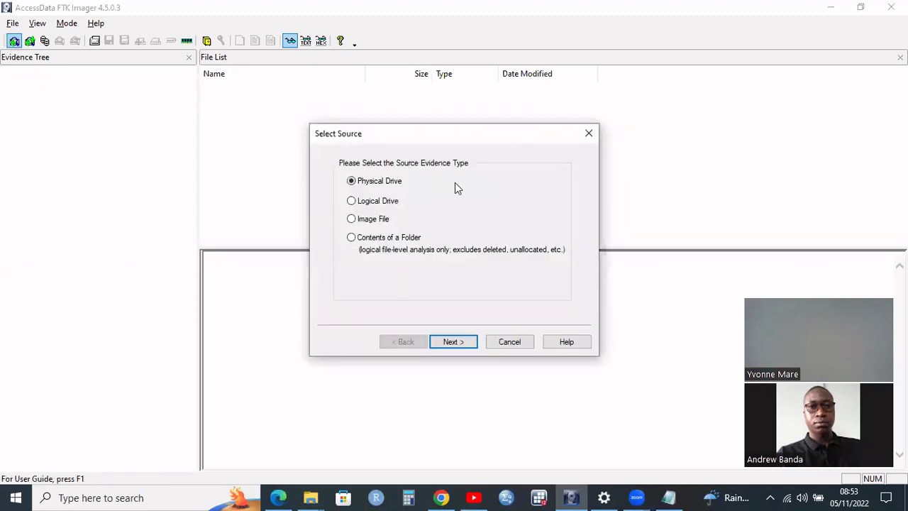
pyautogui.click(453, 343)
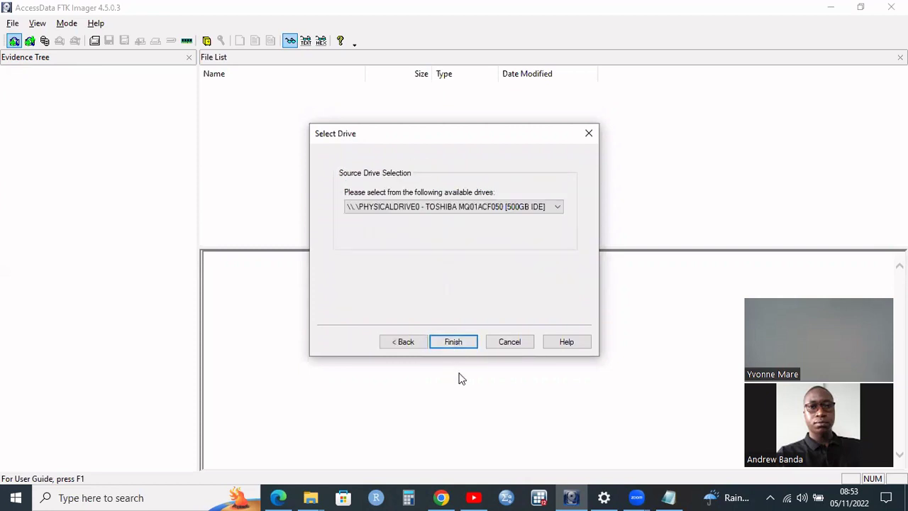
pyautogui.click(557, 209)
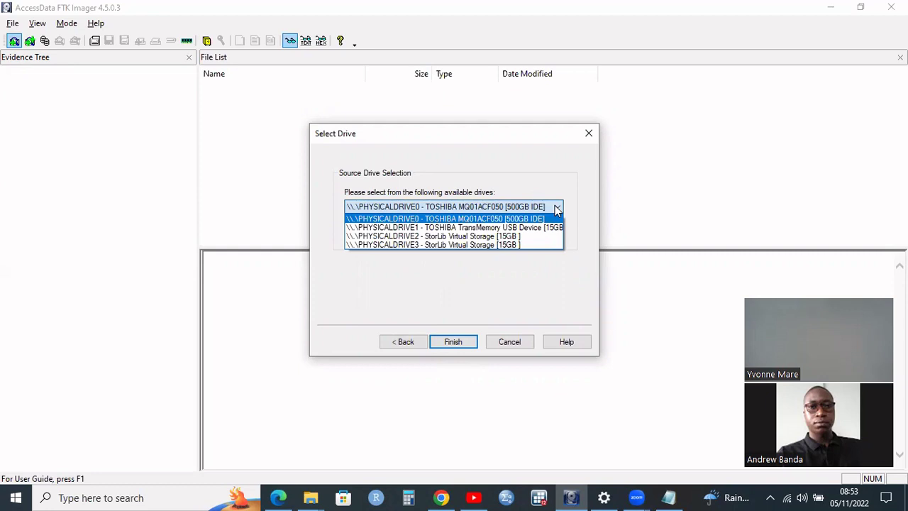
pyautogui.click(524, 227)
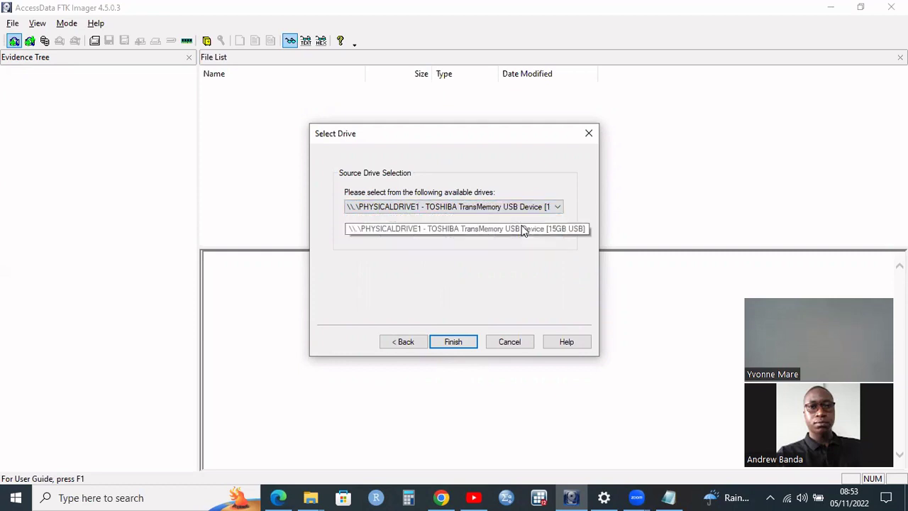
pyautogui.click(564, 204)
pyautogui.click(563, 204)
pyautogui.click(559, 204)
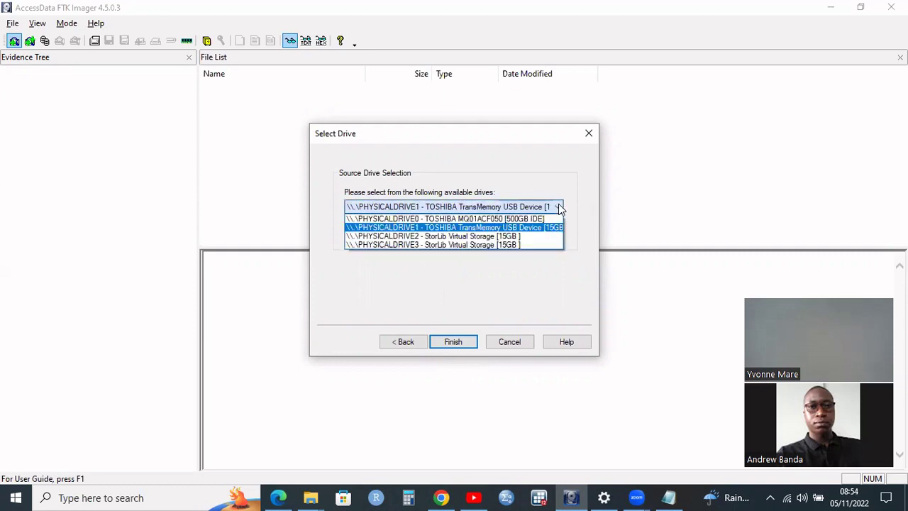
pyautogui.click(523, 227)
pyautogui.click(558, 207)
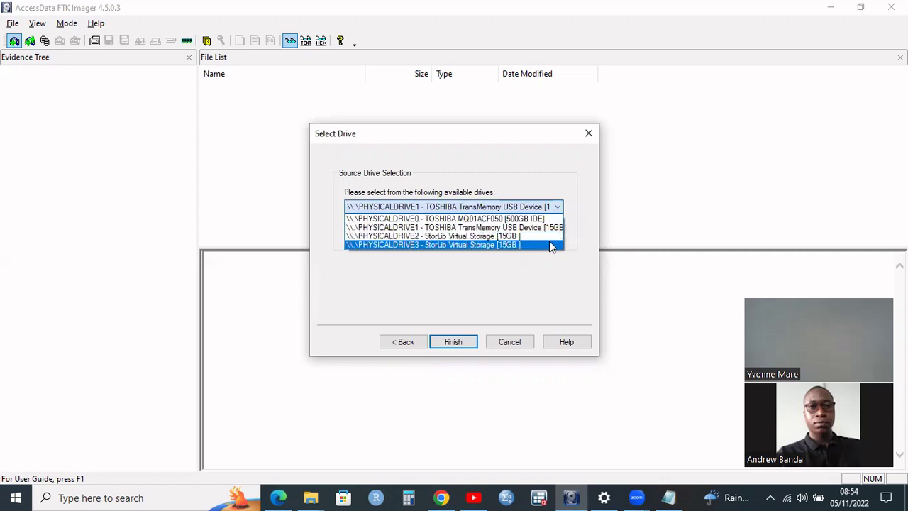
pyautogui.click(544, 227)
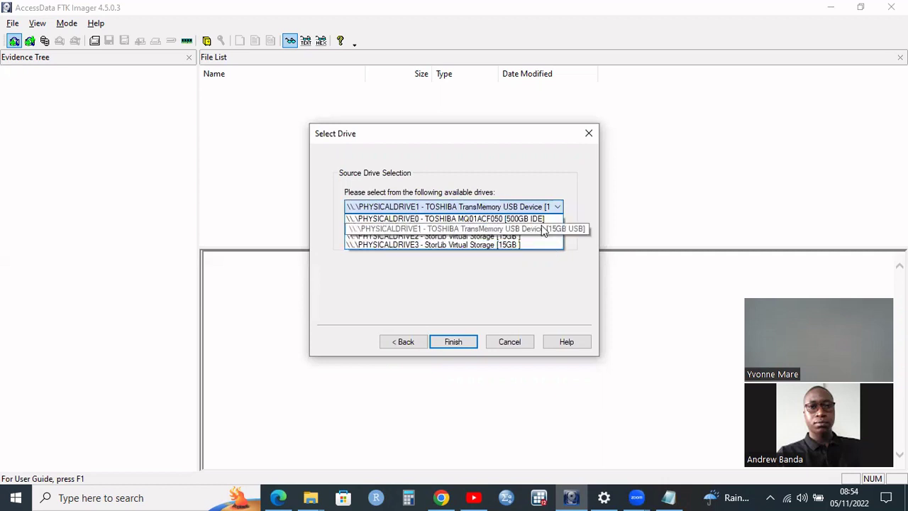
pyautogui.click(448, 340)
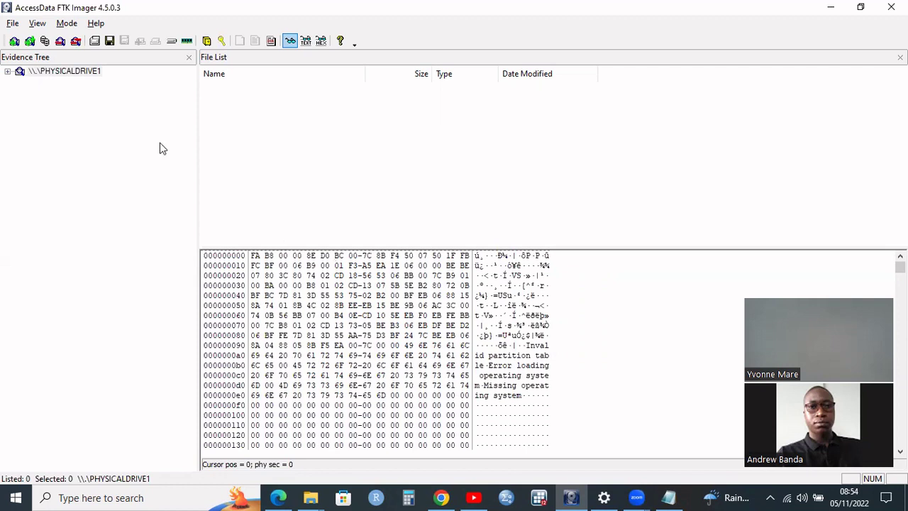
# Expand PHYSICALDRIVE1 and its Partition 1 in the evidence tree, and look through the drive's raw hex data
pyautogui.click(8, 72)
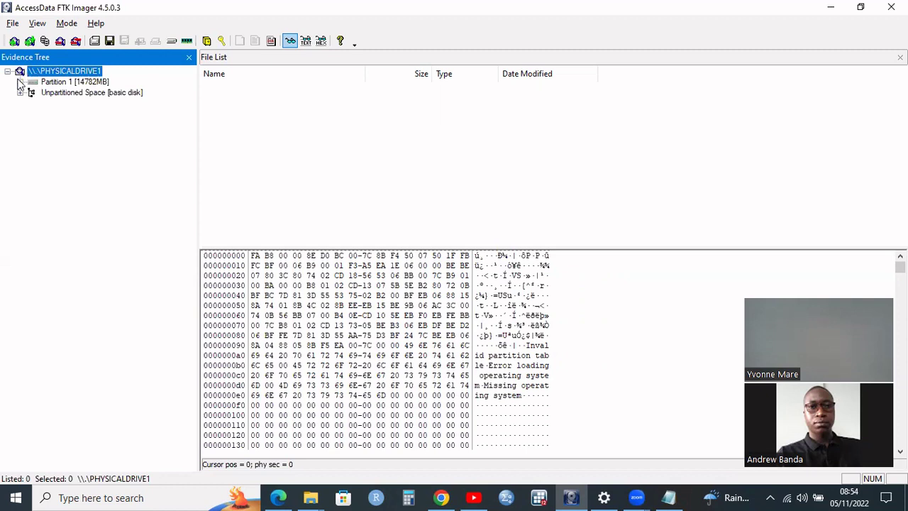
pyautogui.click(20, 82)
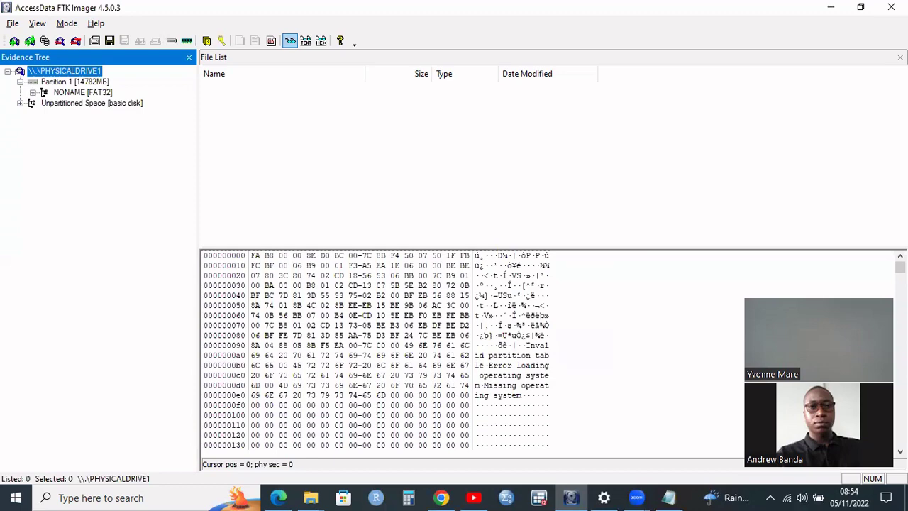
pyautogui.moveTo(900, 291); pyautogui.dragTo(900, 347)
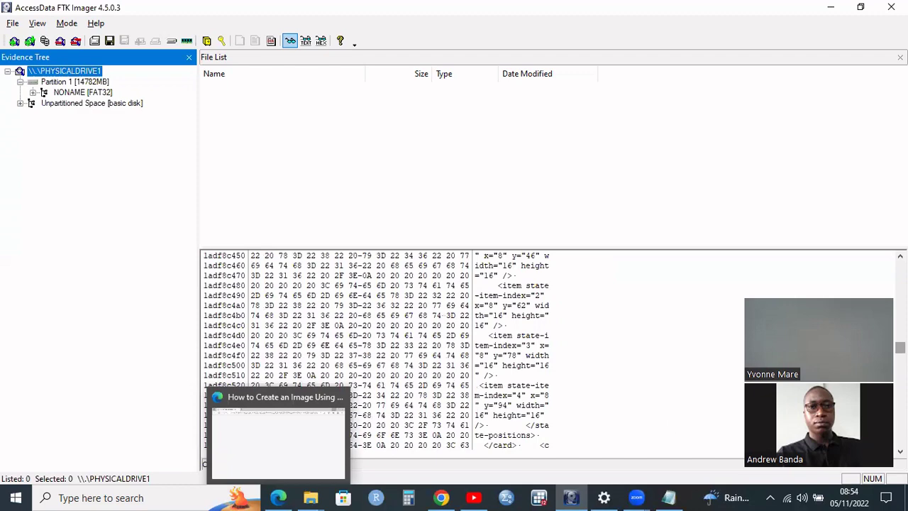
pyautogui.scroll(-10, 376, 351)
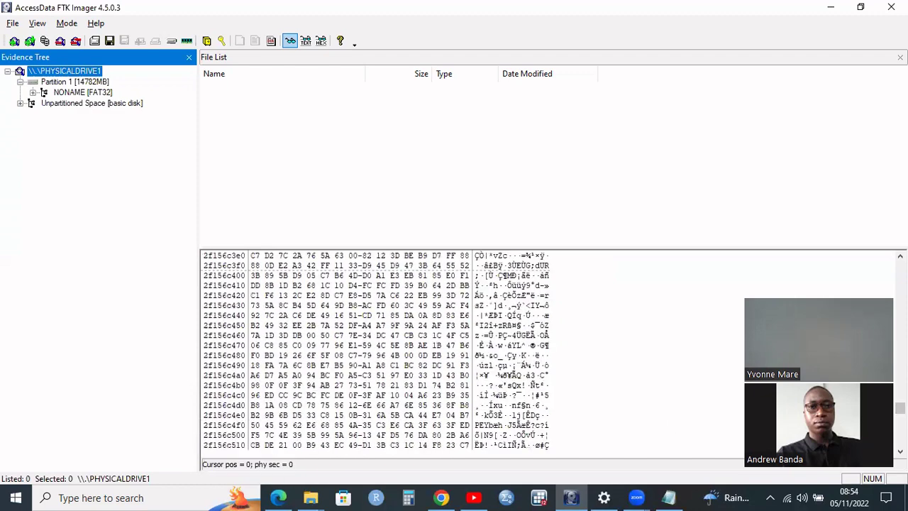